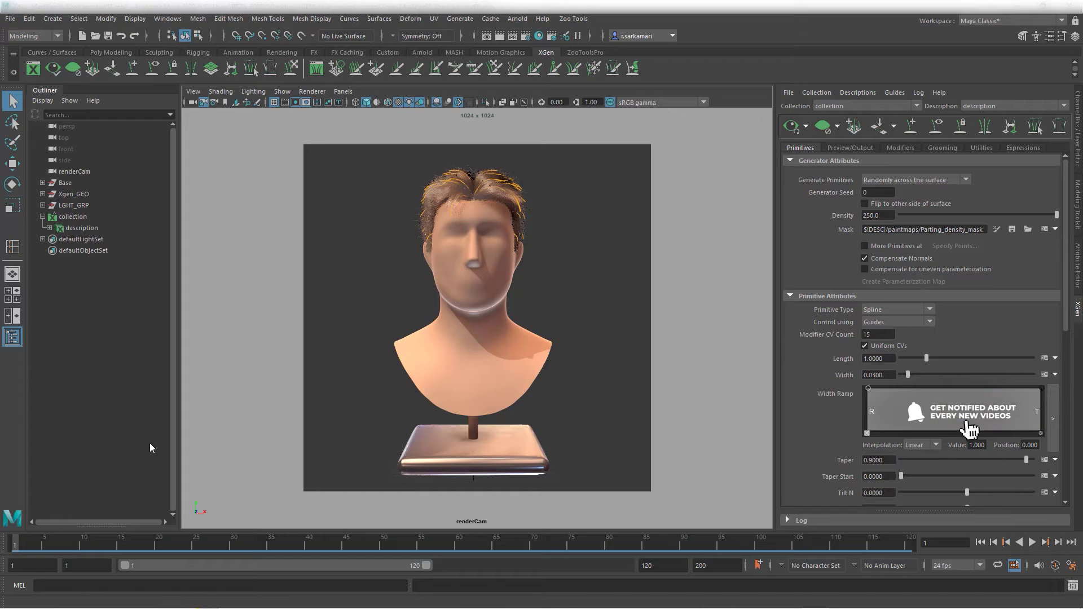
Render the bust in Arnold RenderView, frame the hair closely, and check the scene's existing materials in Hypershade.
click(524, 37)
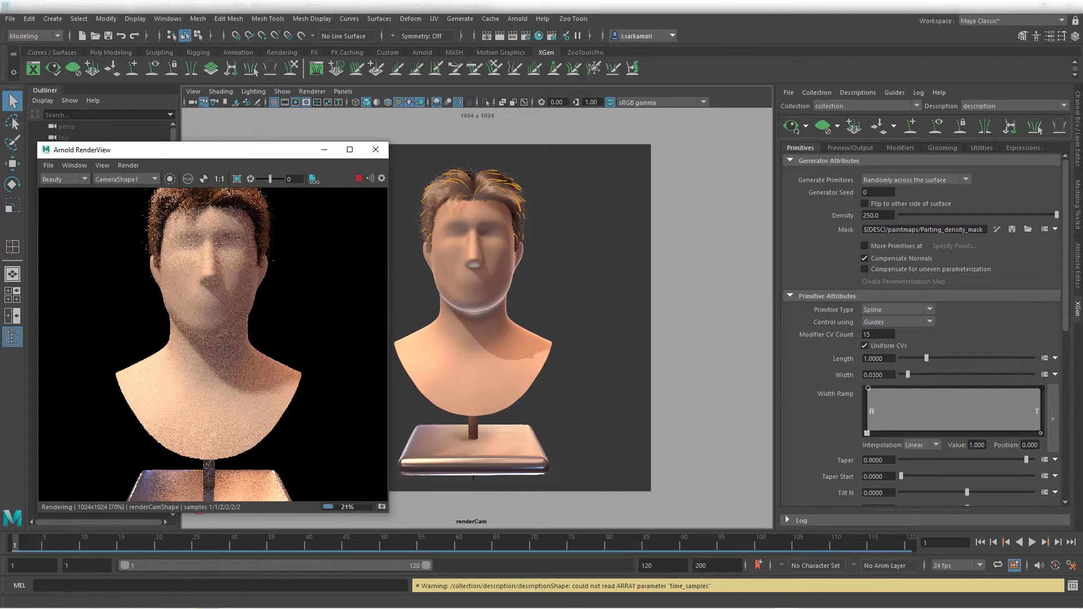
middle_drag(289, 326, 302, 388)
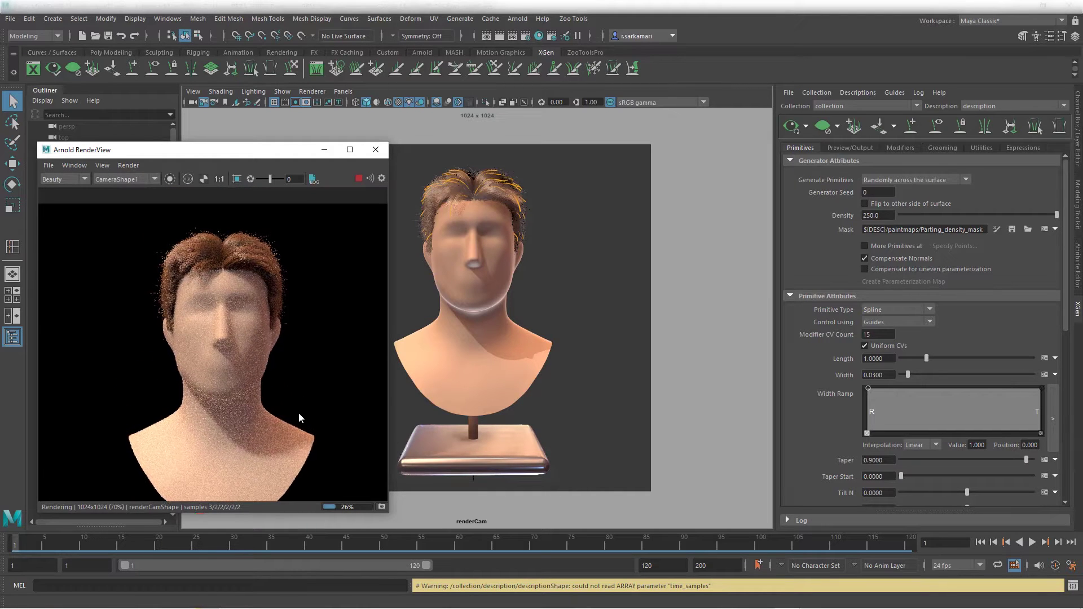
scroll(299, 412, up, 2)
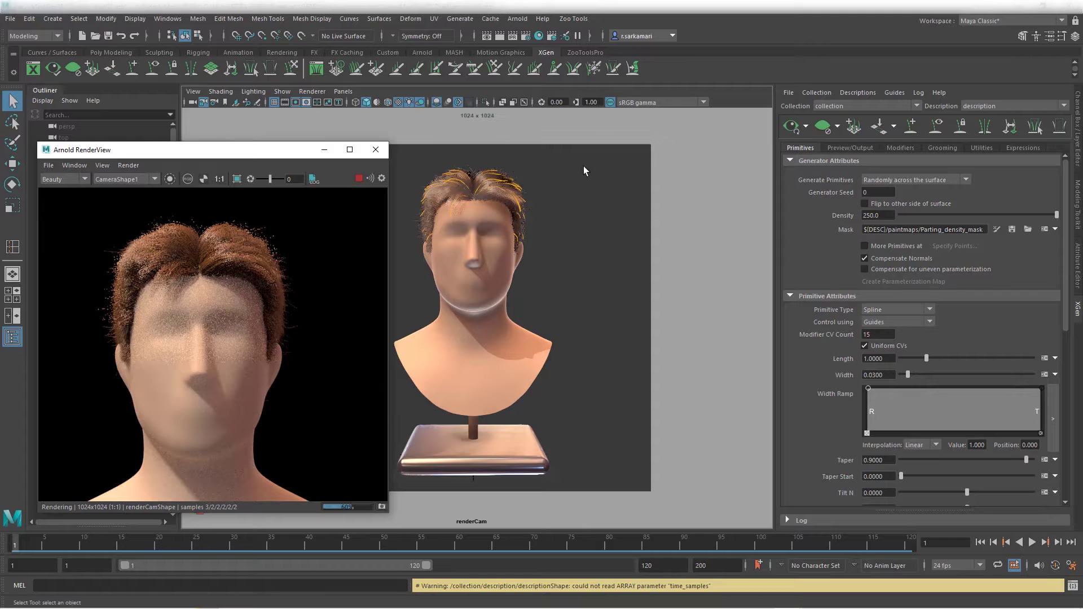
click(539, 36)
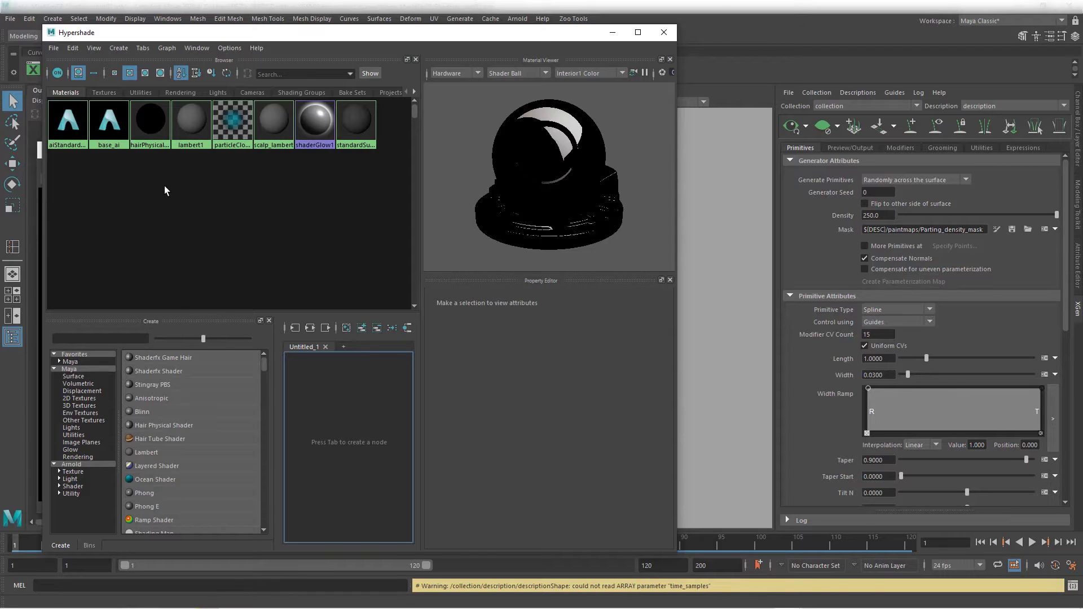
click(664, 33)
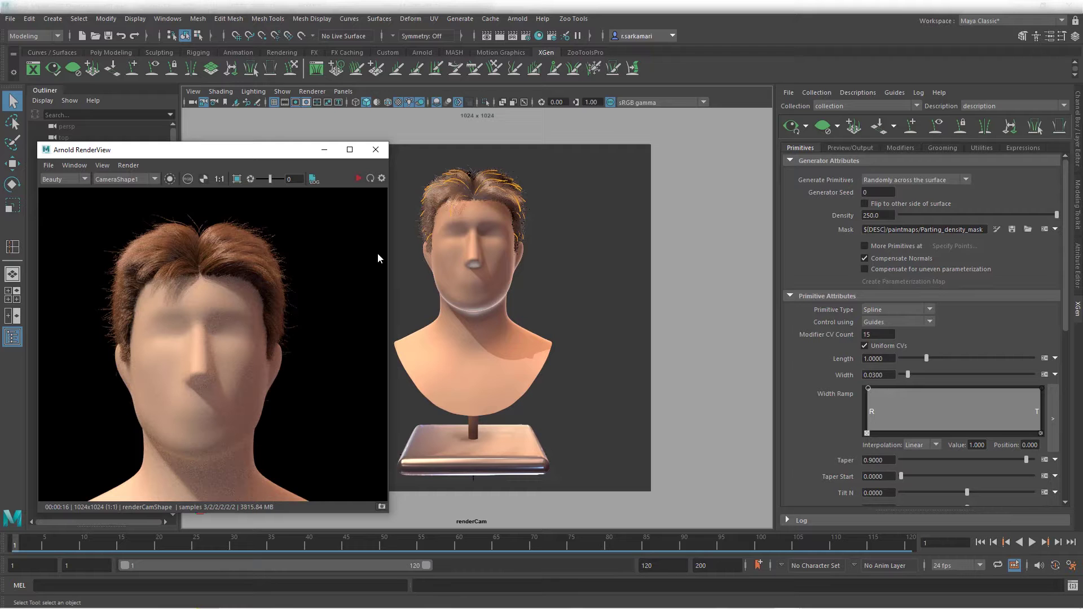
Set the XGen description's output renderer to Arnold Renderer and close the Arnold RenderView.
click(833, 146)
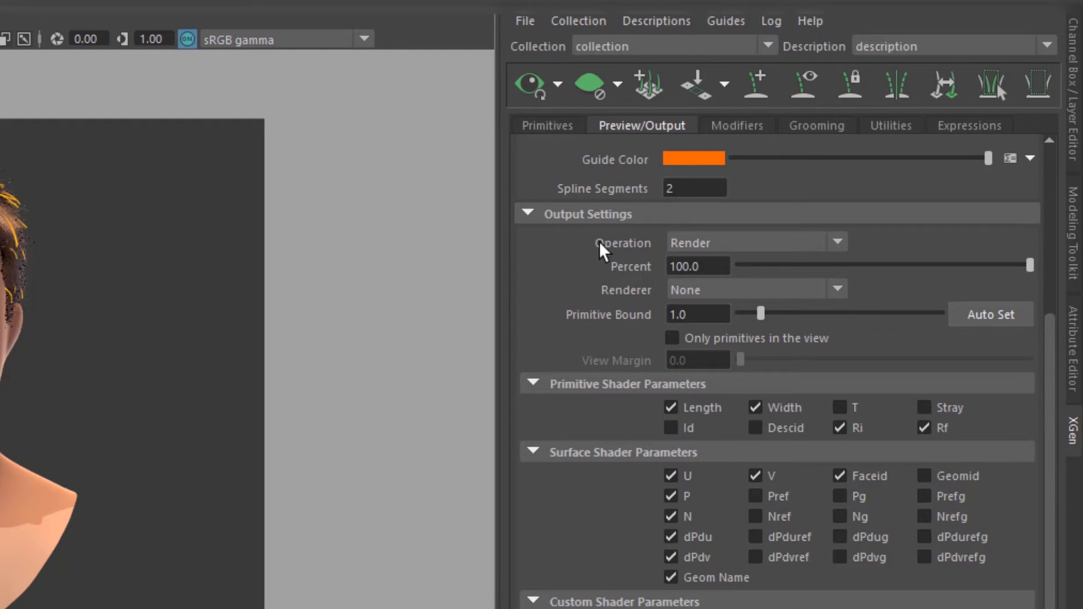
click(719, 297)
click(714, 318)
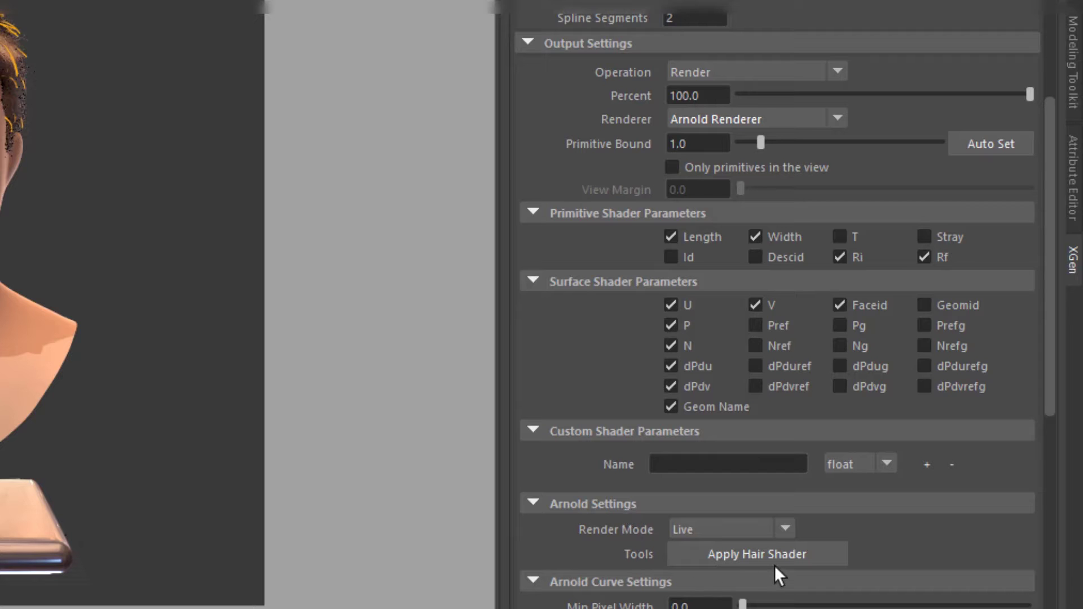
click(713, 555)
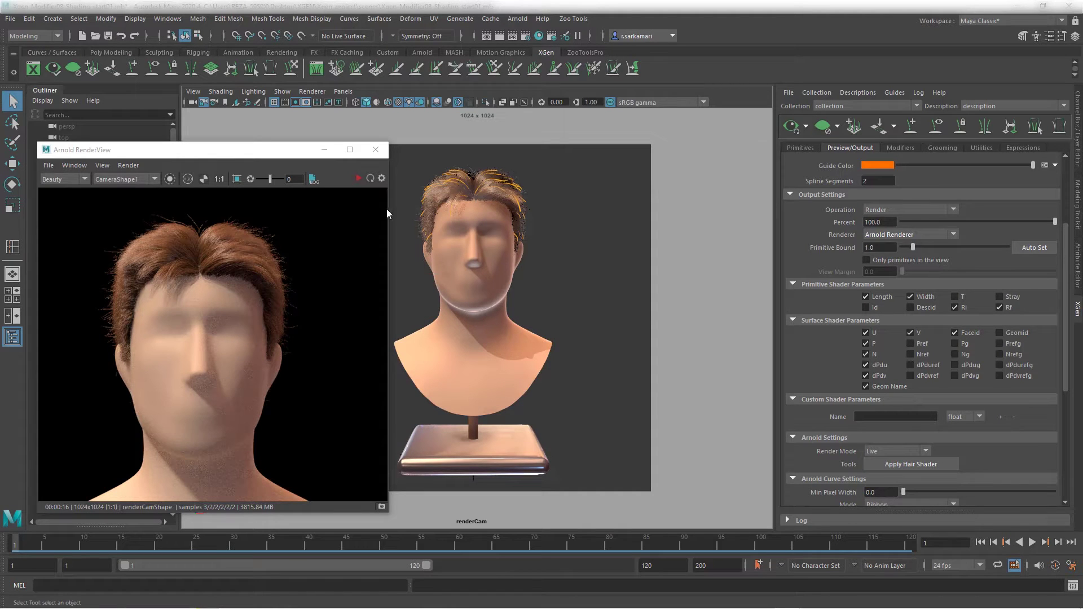
click(375, 149)
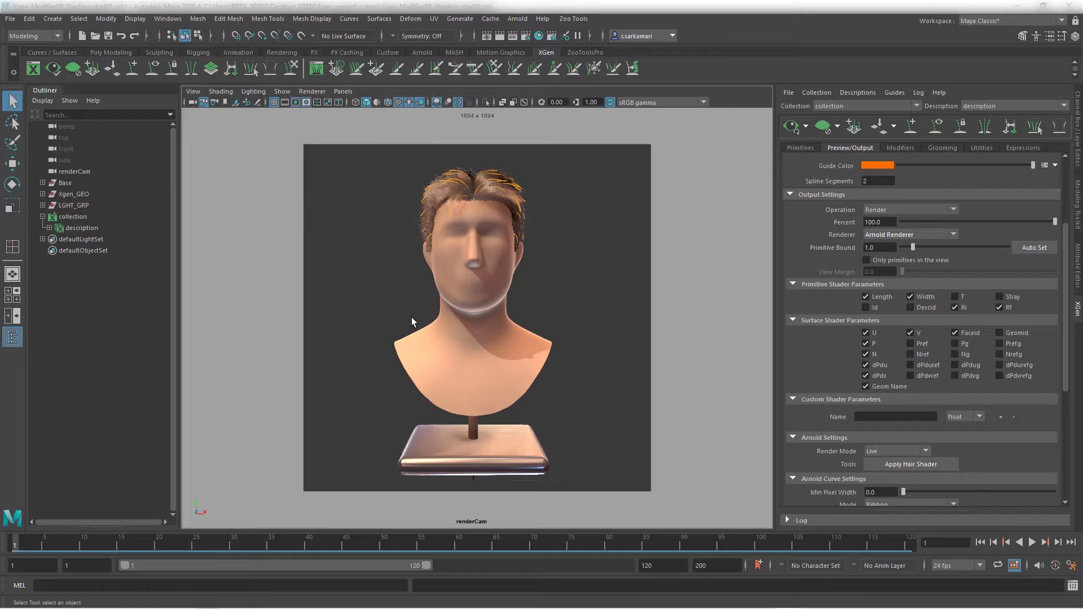
Select the hair description in the collection and open Hypershade.
click(74, 228)
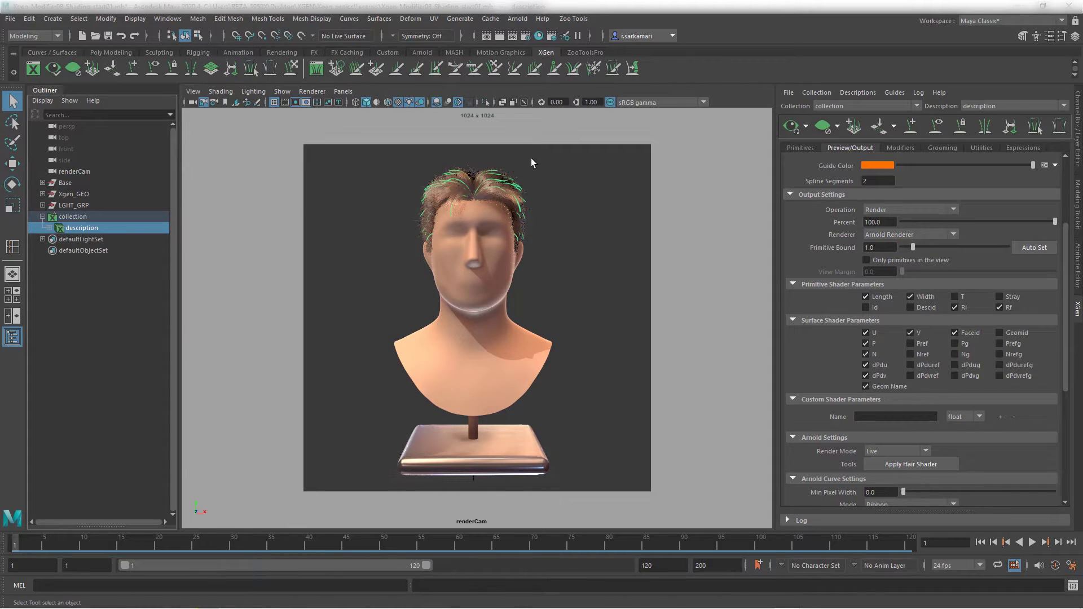
click(538, 36)
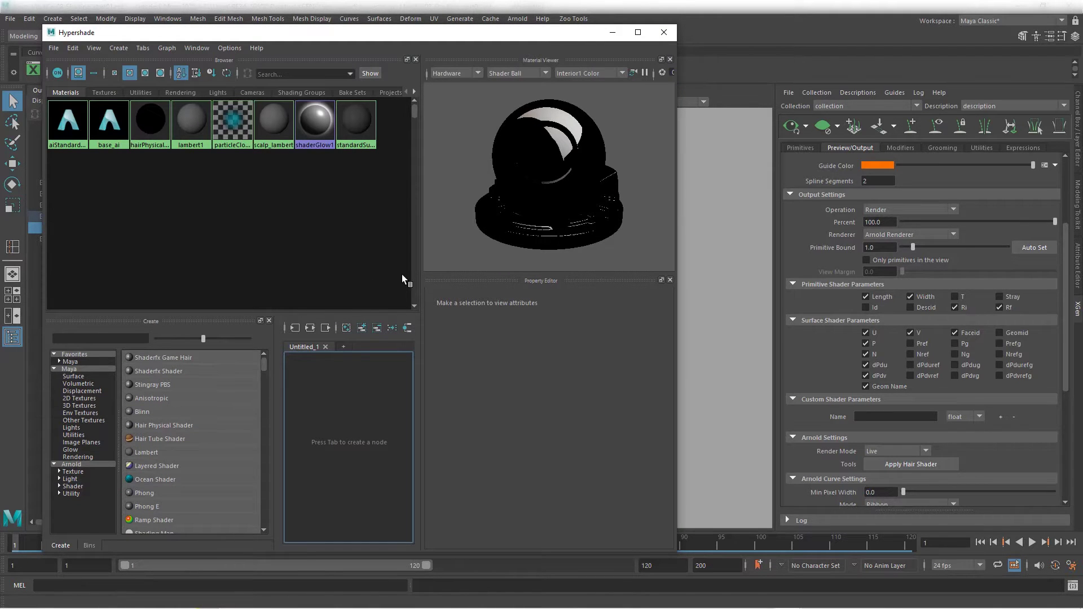
click(113, 50)
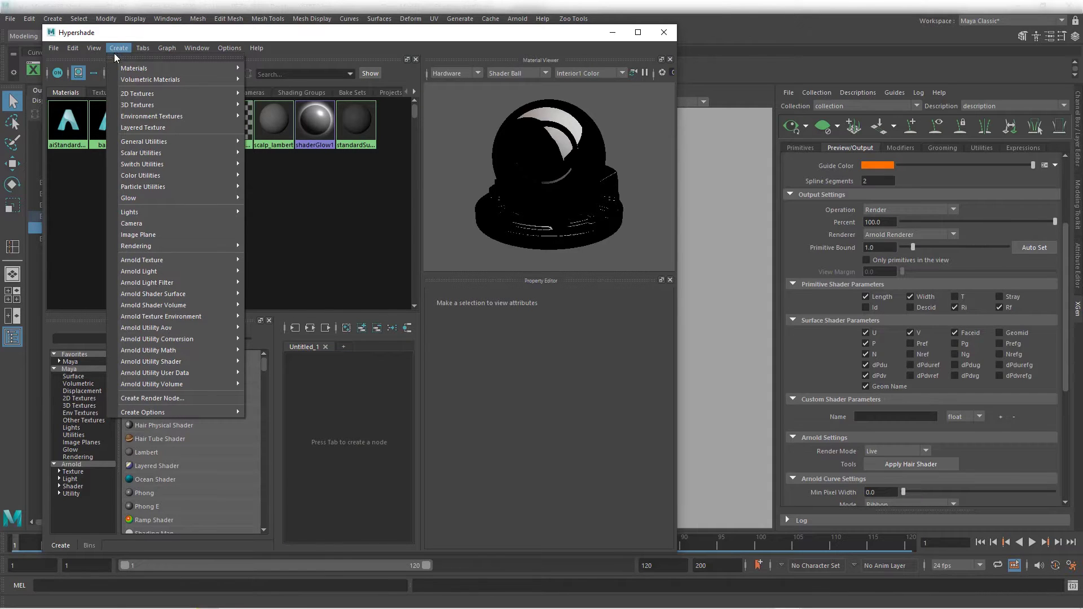
mouse_move(125, 70)
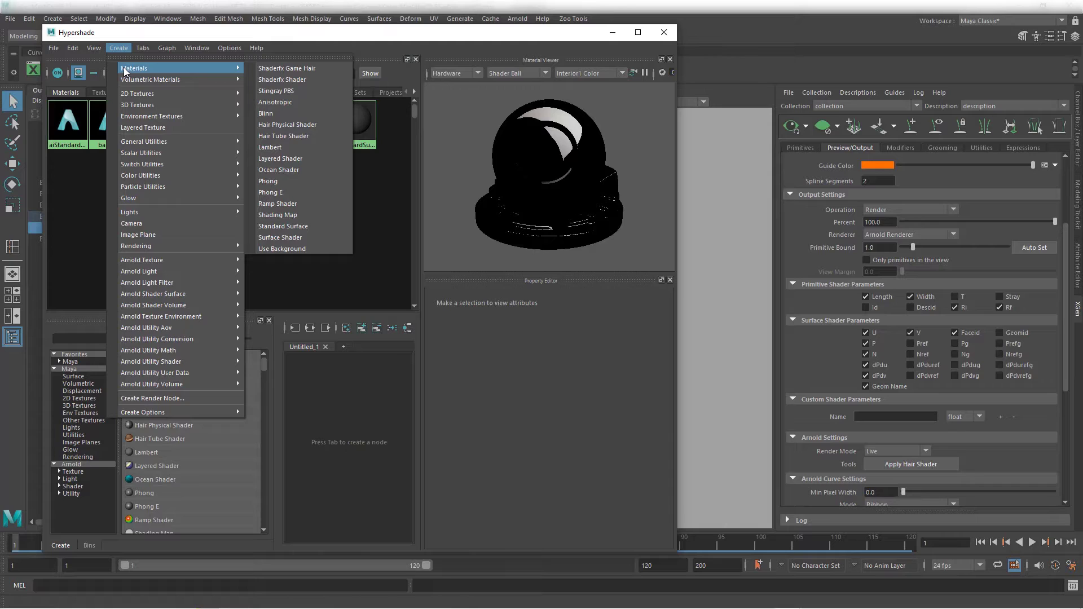
click(346, 446)
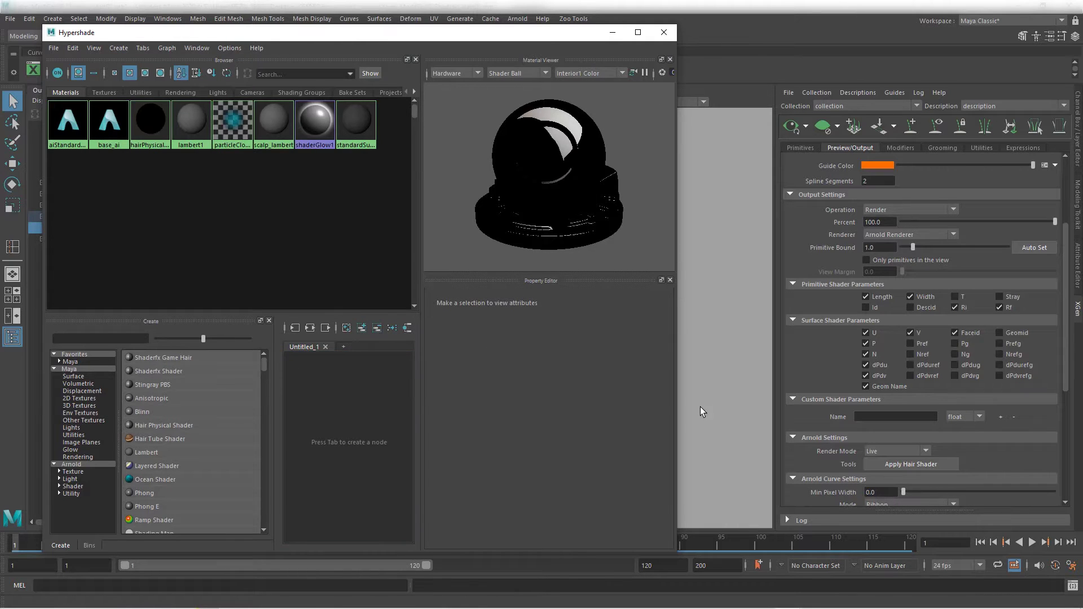
Widen the Hypershade window and enlarge its node work area.
drag(677, 380, 843, 380)
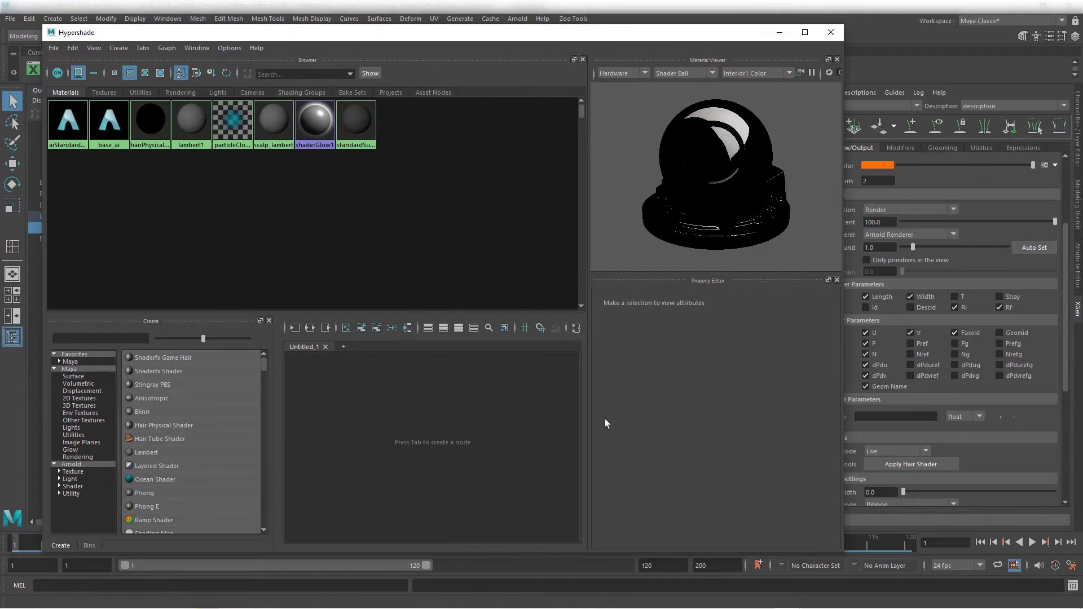
click(393, 430)
drag(324, 314, 318, 189)
Create an aiStandardHair shader node in the Hypershade work area.
click(380, 338)
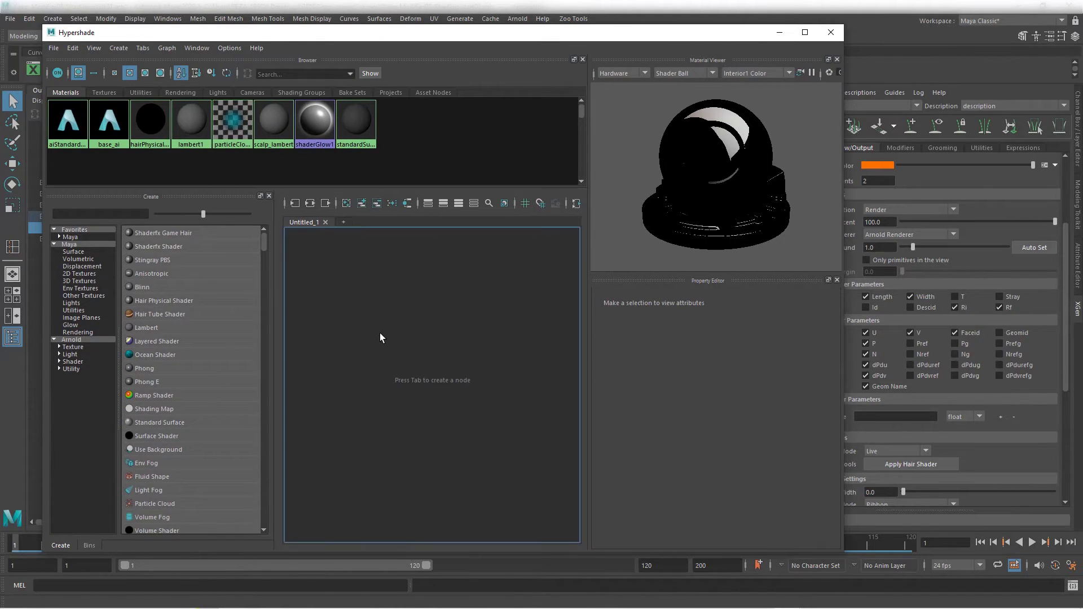
key(Tab)
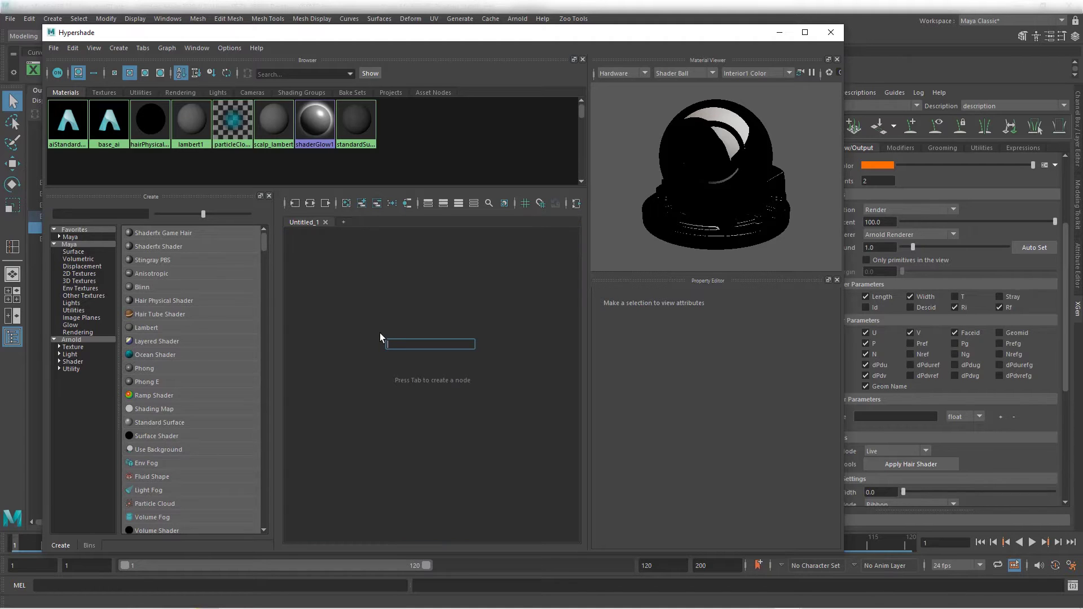
text(ai)
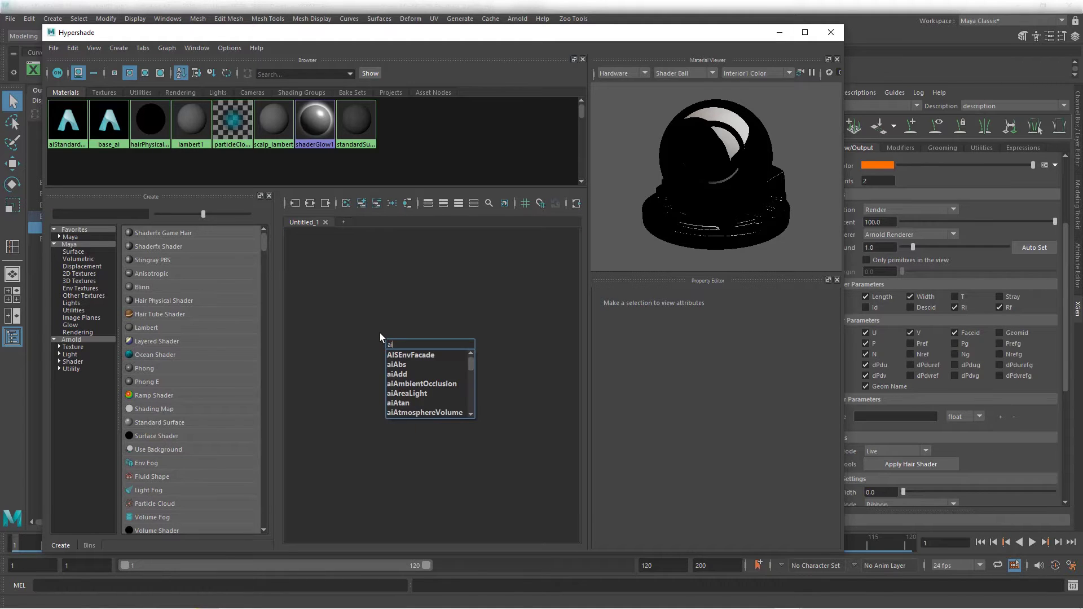
text(standard)
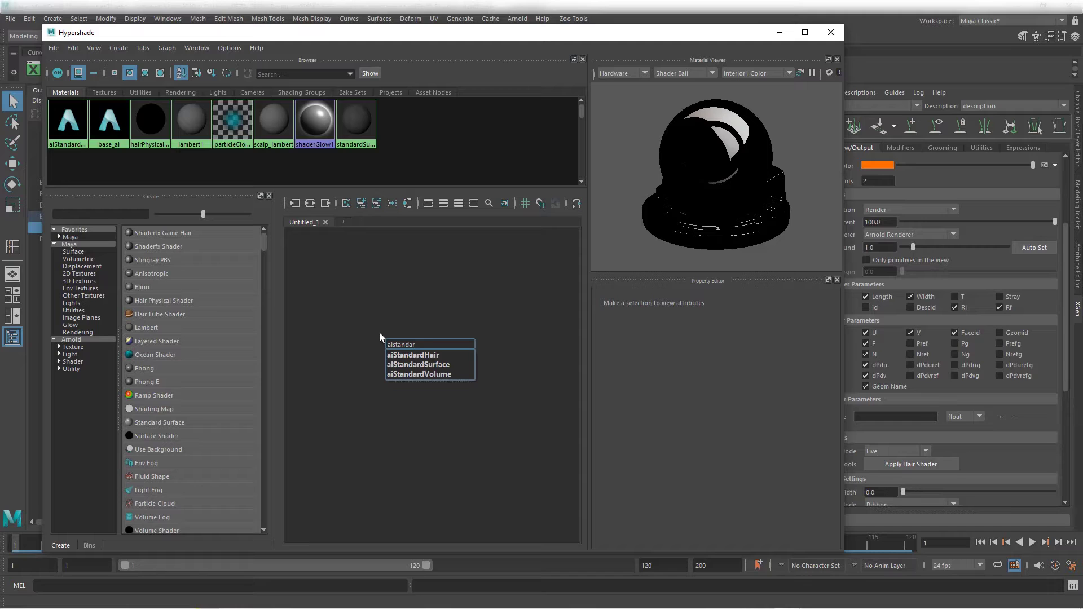
click(411, 355)
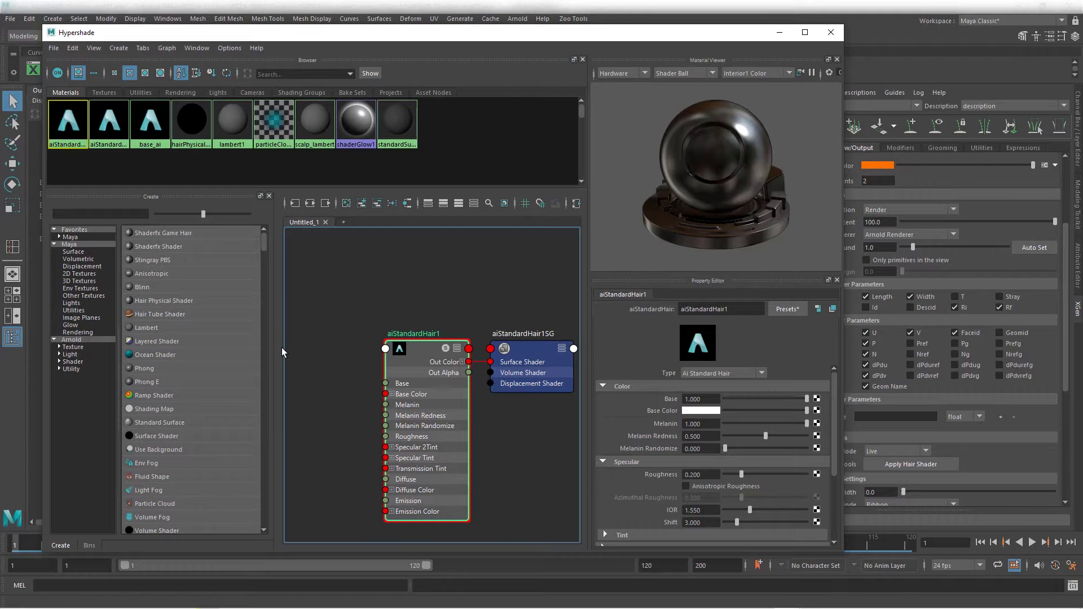
Select the hair description and assign the new aiStandardHair material to it.
drag(236, 37, 275, 364)
click(76, 227)
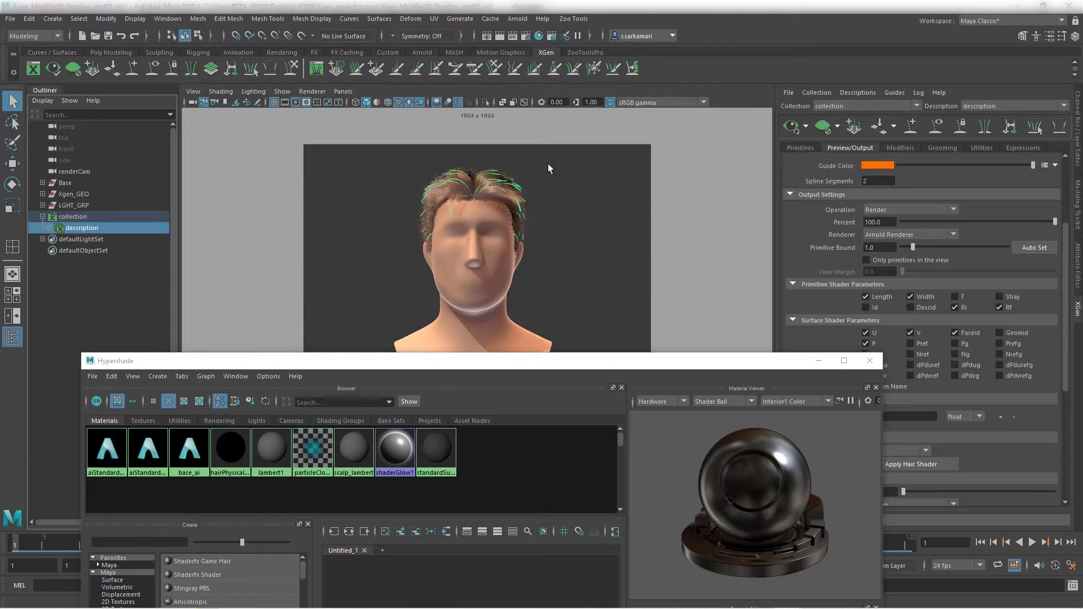
right_click(502, 180)
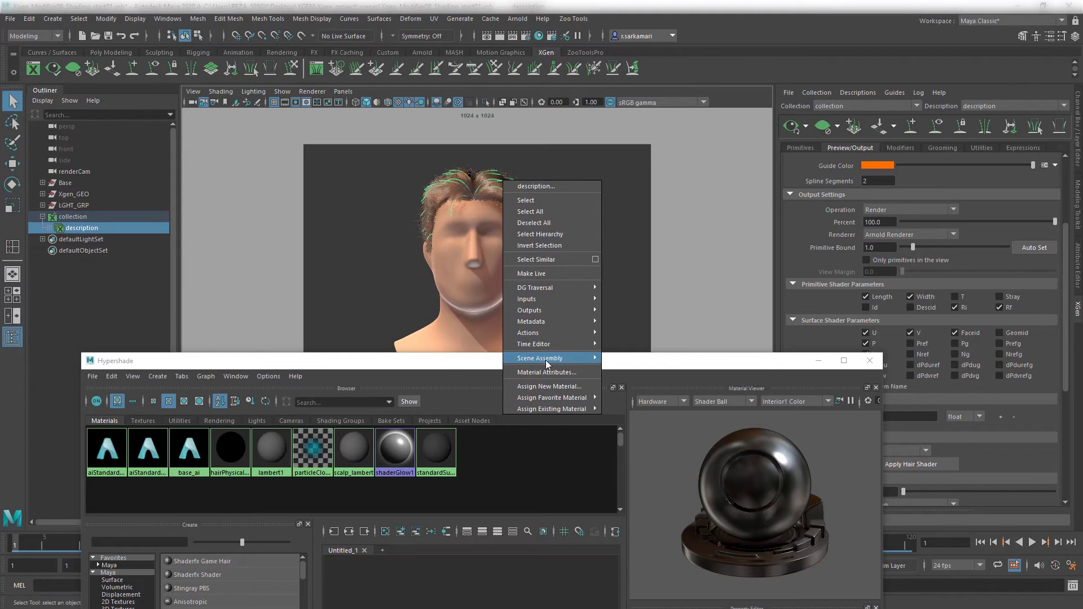
click(442, 366)
drag(442, 366, 882, 75)
right_click(887, 390)
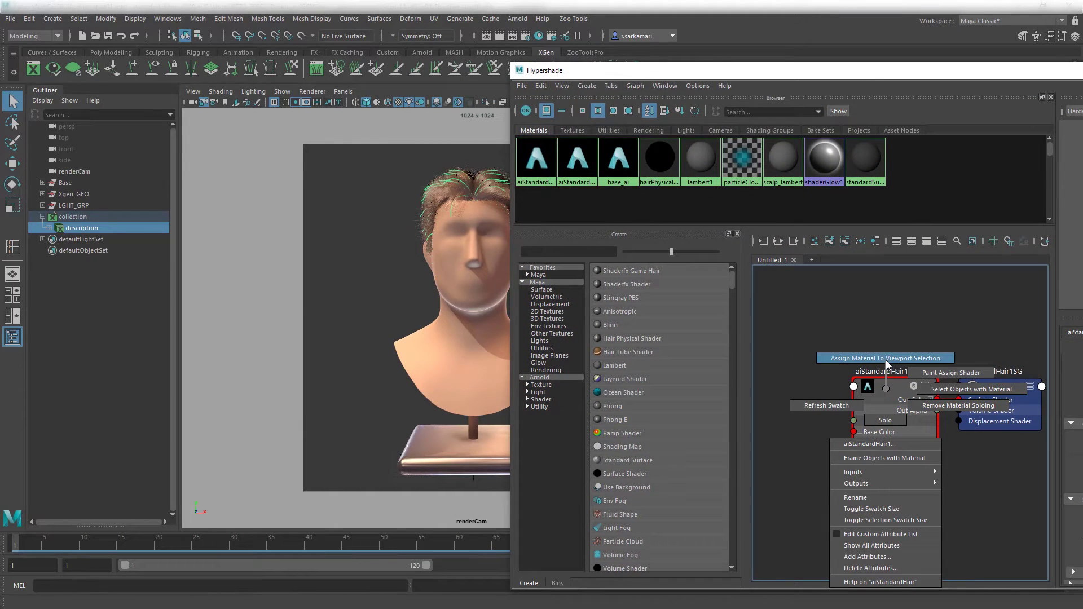
click(885, 359)
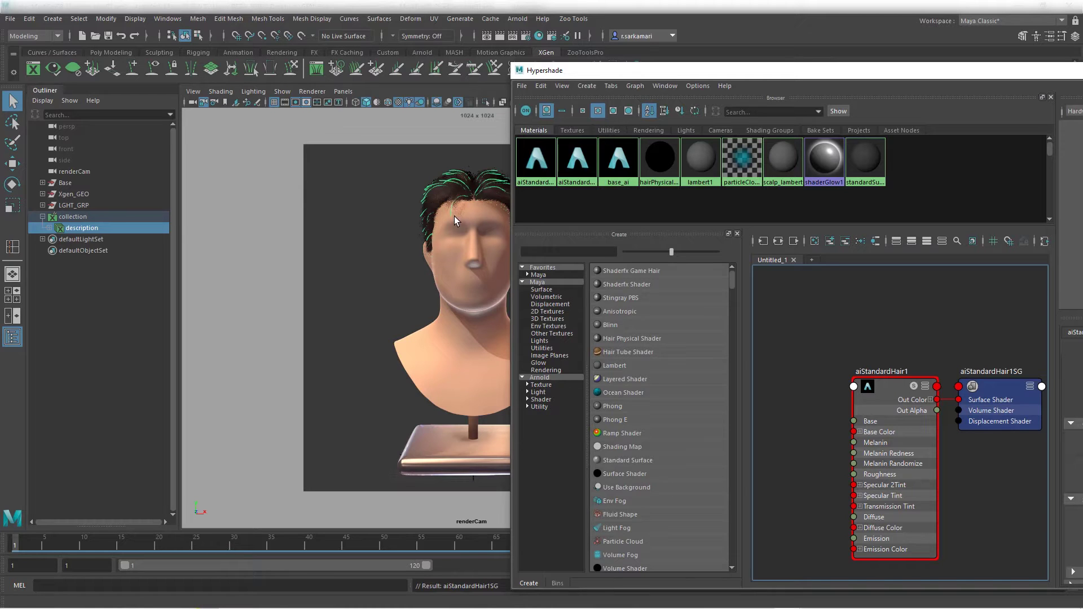
Render the bust in Arnold RenderView and examine the hair with its new shader up close.
click(517, 18)
click(533, 29)
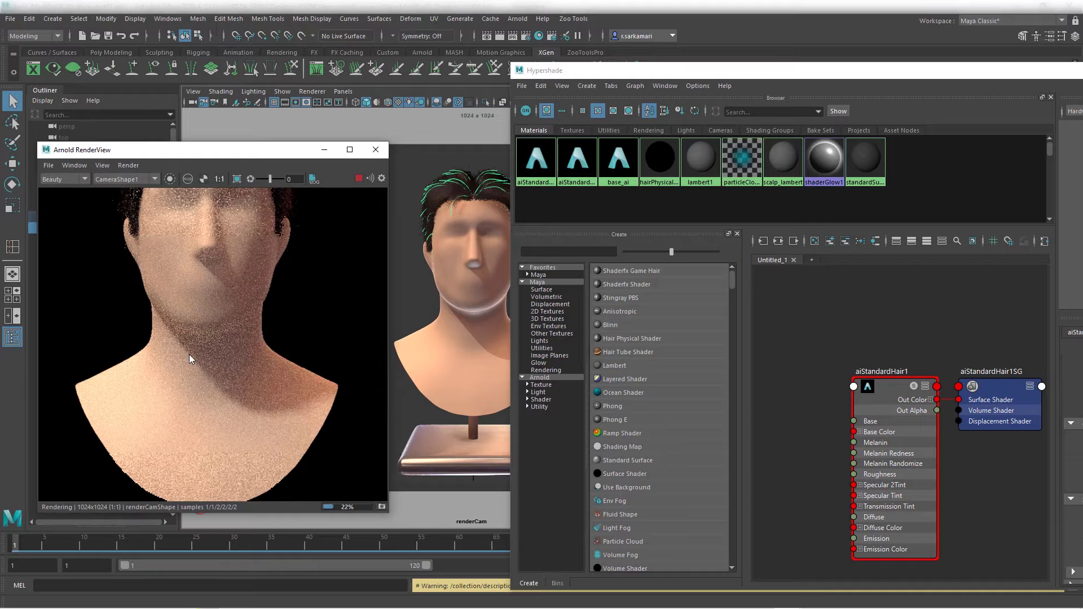
scroll(188, 354, down, 2)
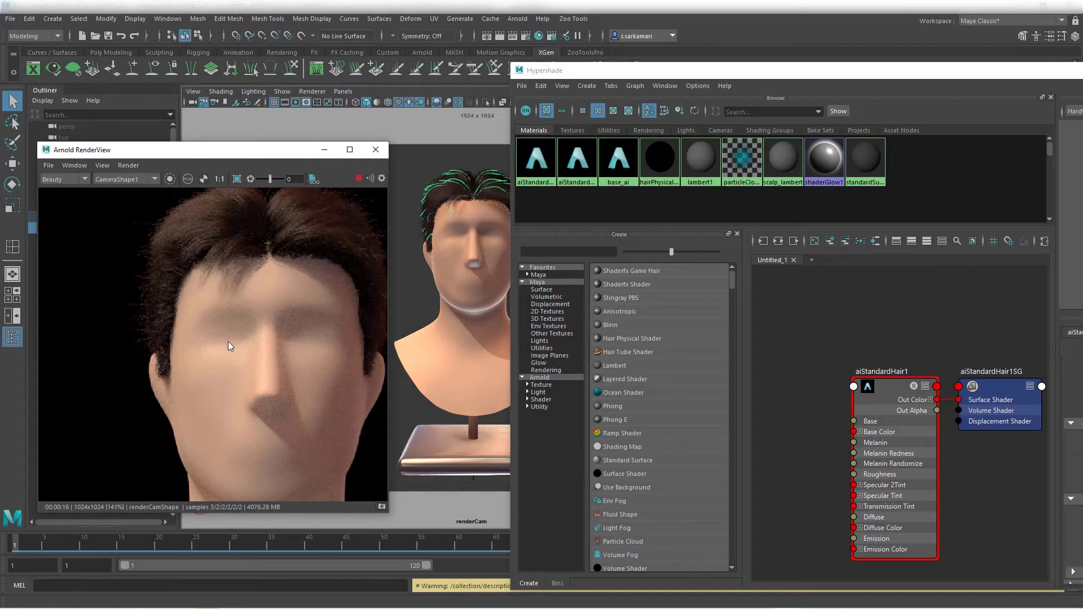
mouse_move(229, 346)
middle_down()
mouse_move(183, 374)
mouse_move(194, 379)
middle_up()
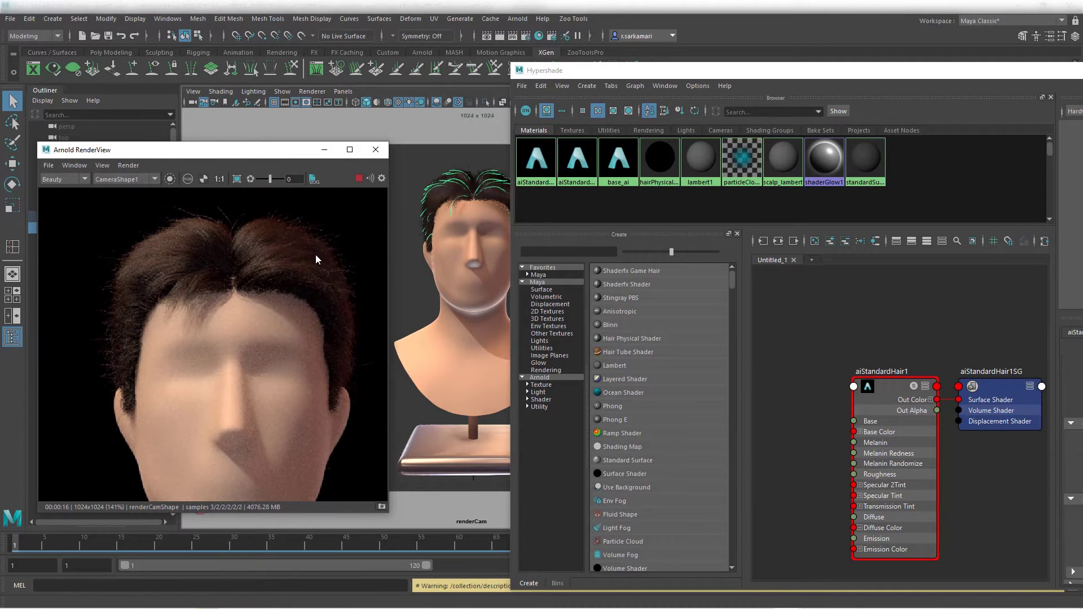
Close Hypershade and display the aiStandardHair1 shader's attributes in the Attribute Editor.
drag(648, 70, 204, 45)
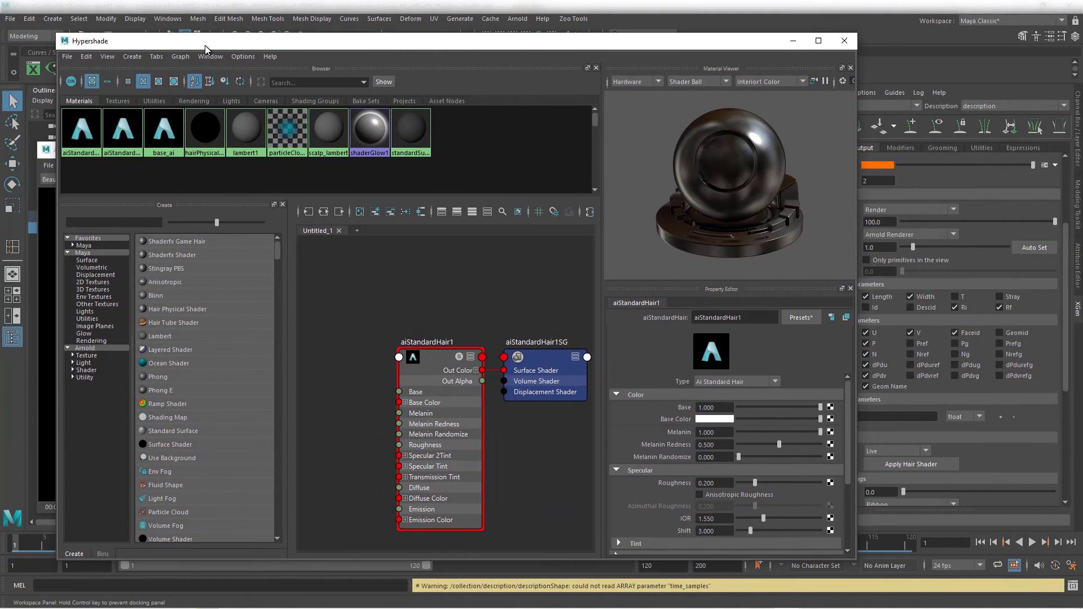
click(843, 42)
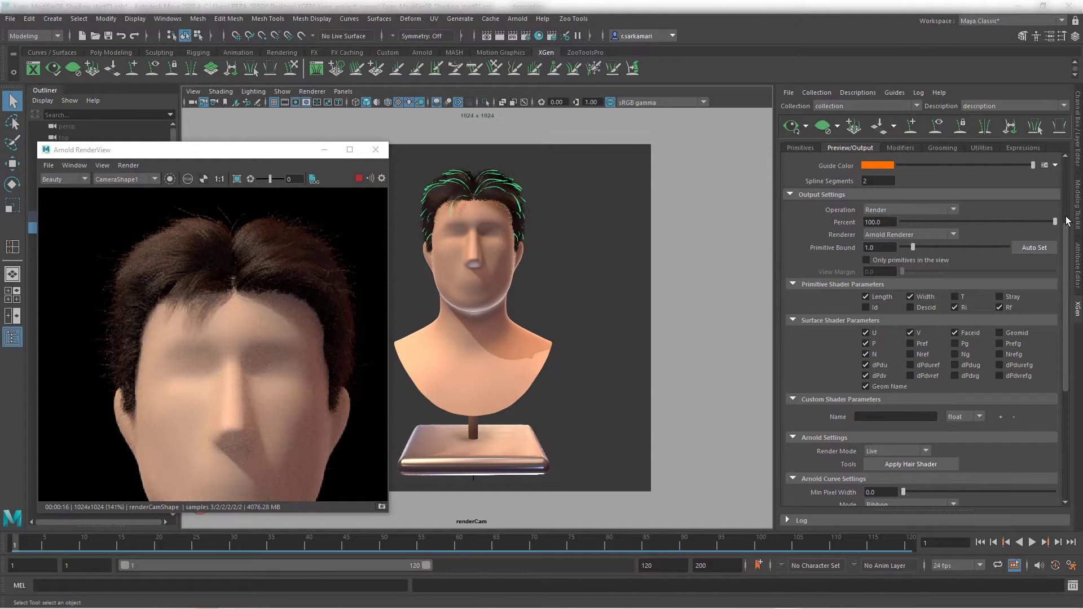
click(1078, 262)
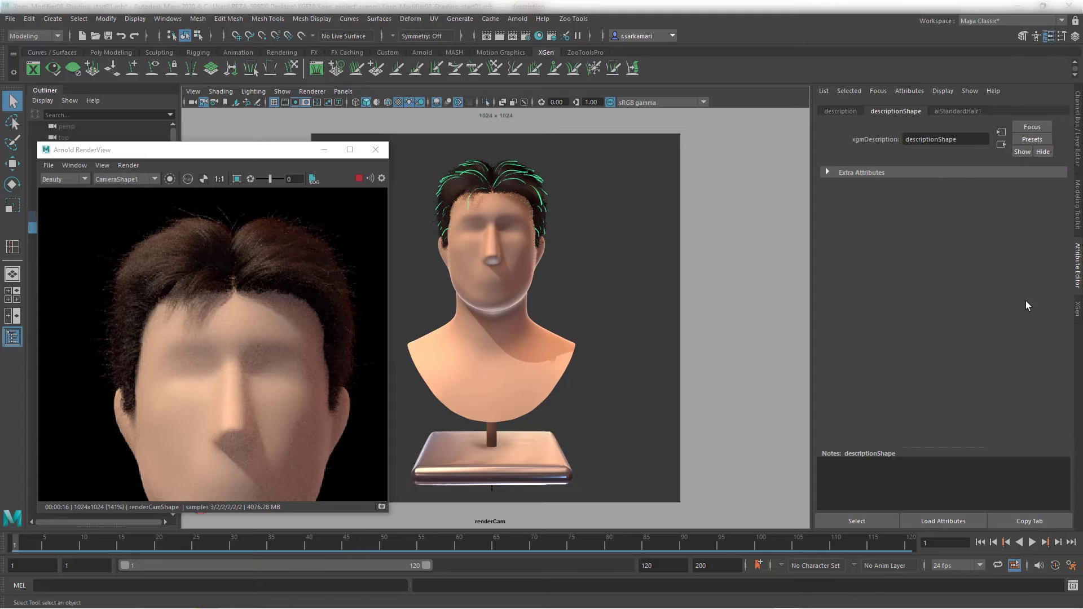
click(957, 111)
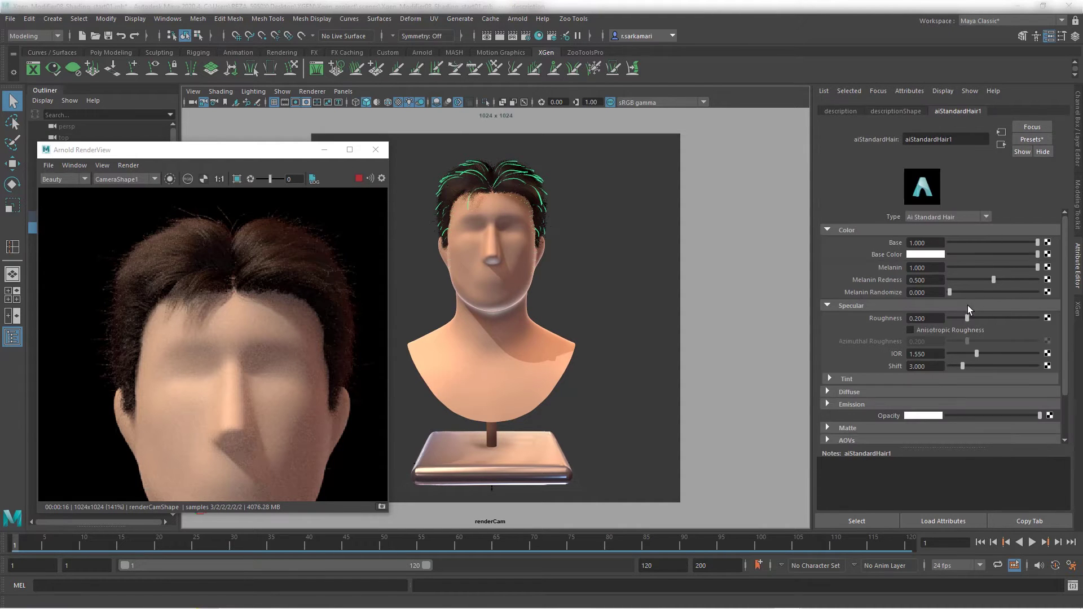
Dock the Arnold RenderView above the Outliner and enlarge it in width and height.
drag(219, 150, 133, 86)
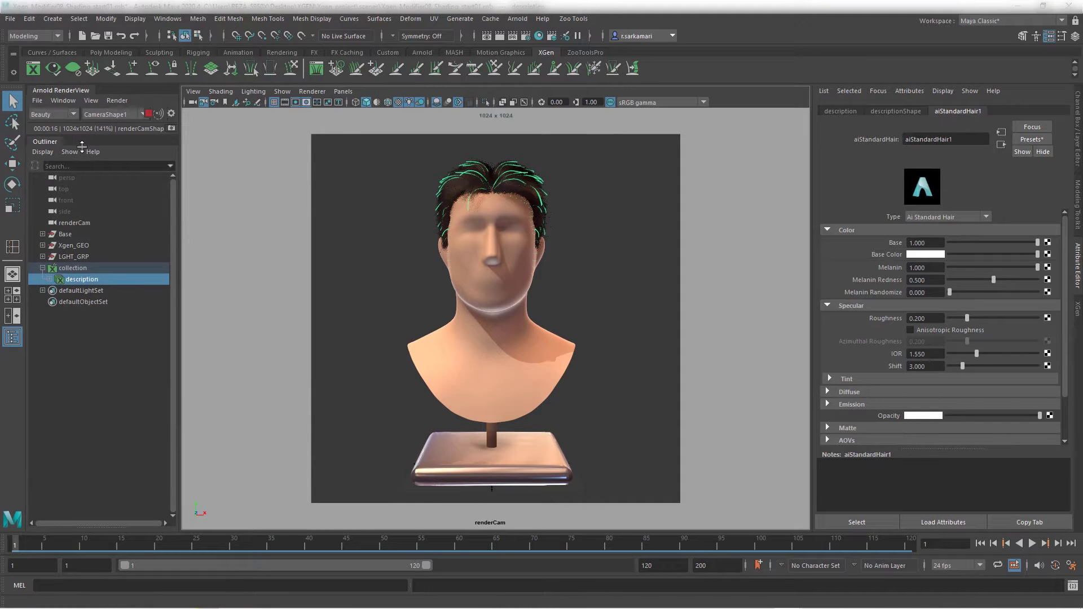
drag(82, 146, 111, 354)
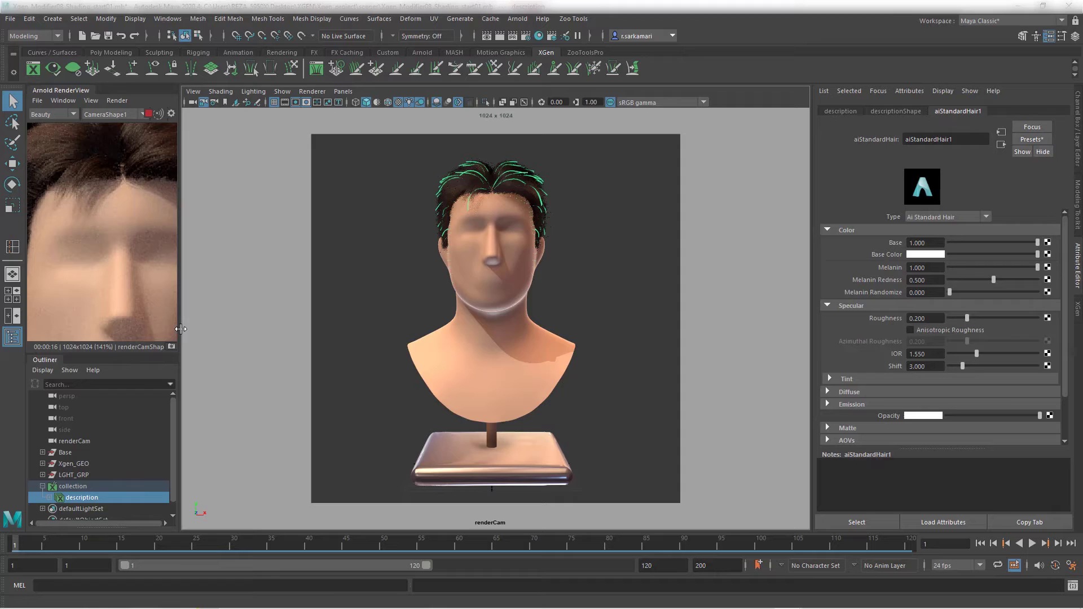
drag(180, 328, 341, 335)
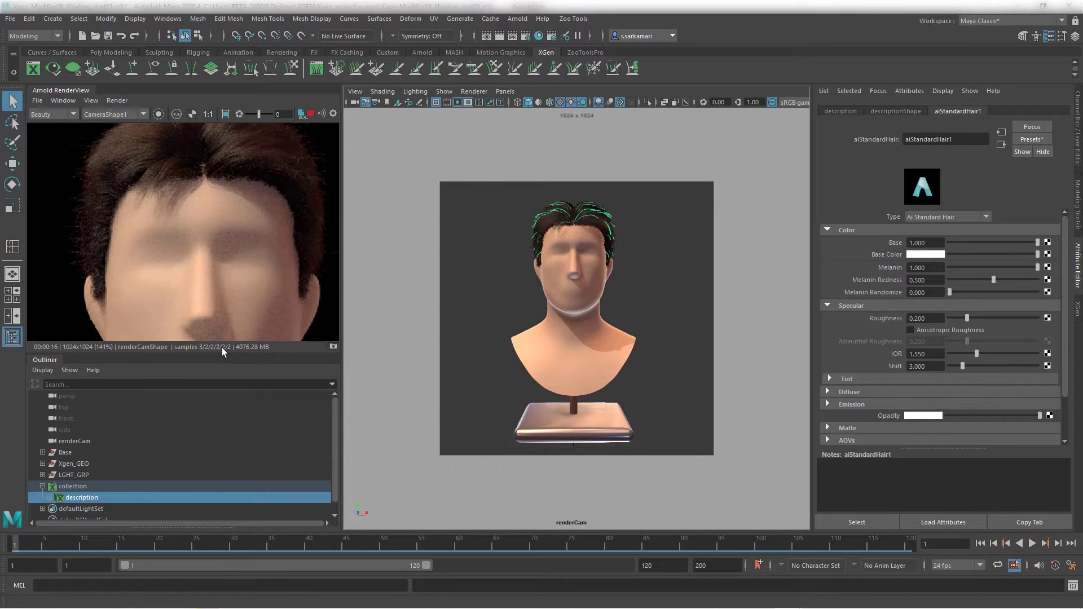
drag(222, 351, 222, 421)
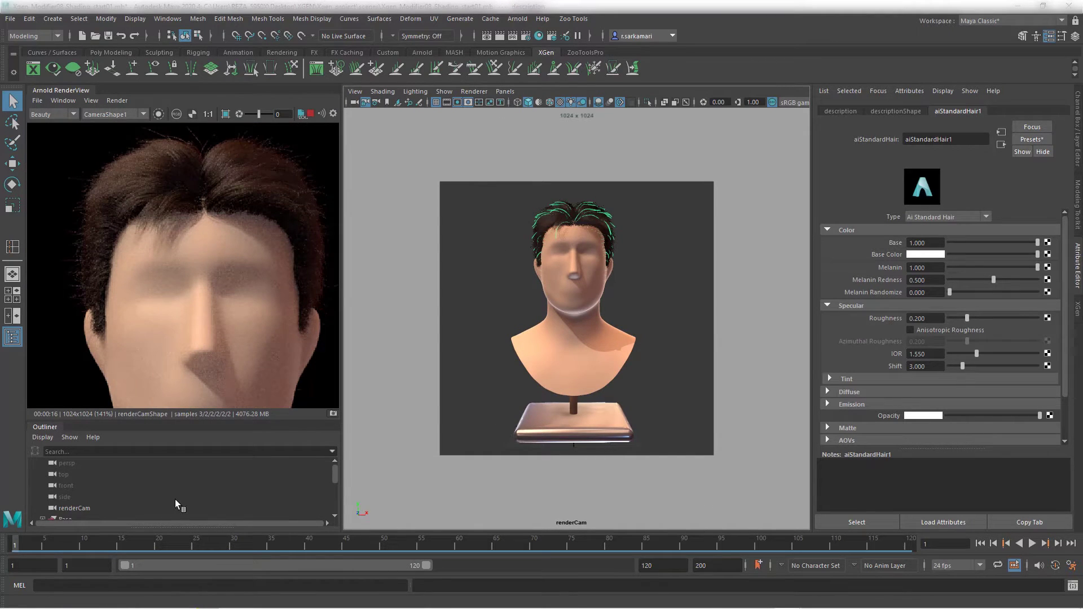
Widen the docked Arnold RenderView and frame the bust's head and hair closely in the rendered image.
scroll(165, 493, down, 5)
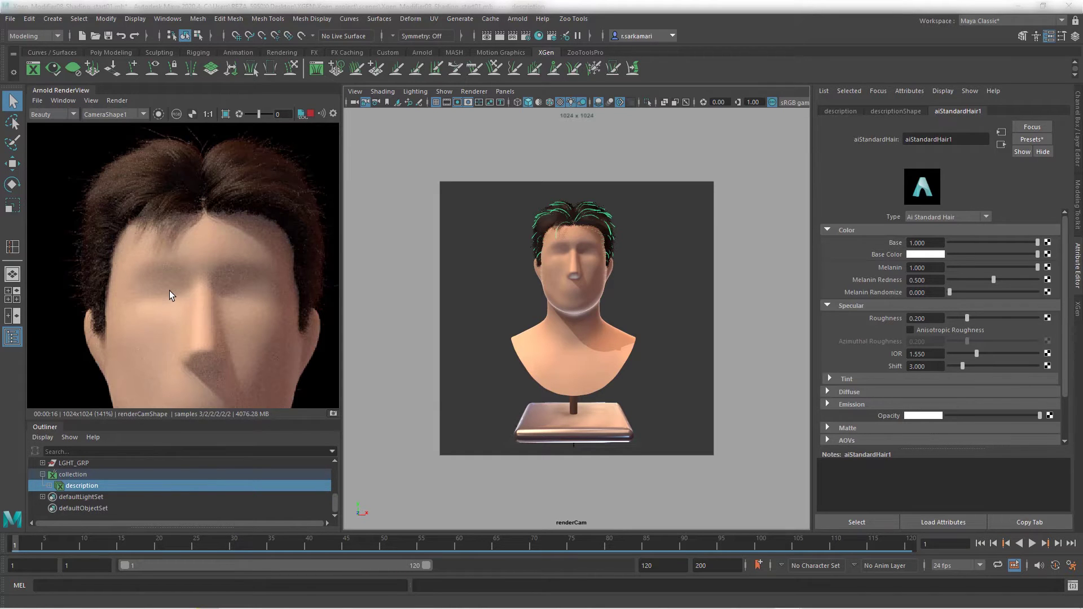
key(a)
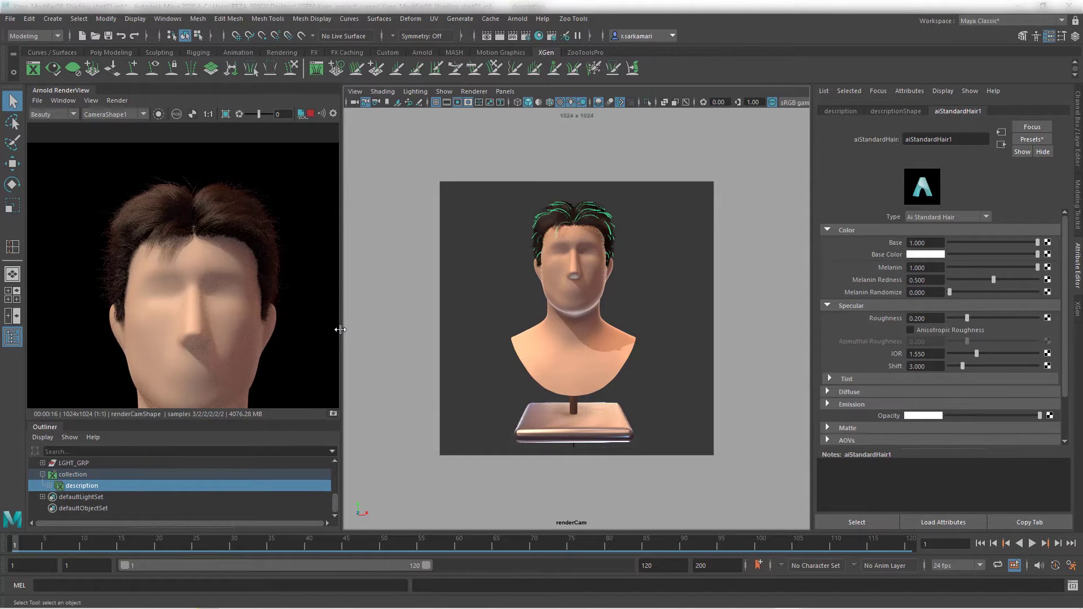
drag(344, 330, 469, 327)
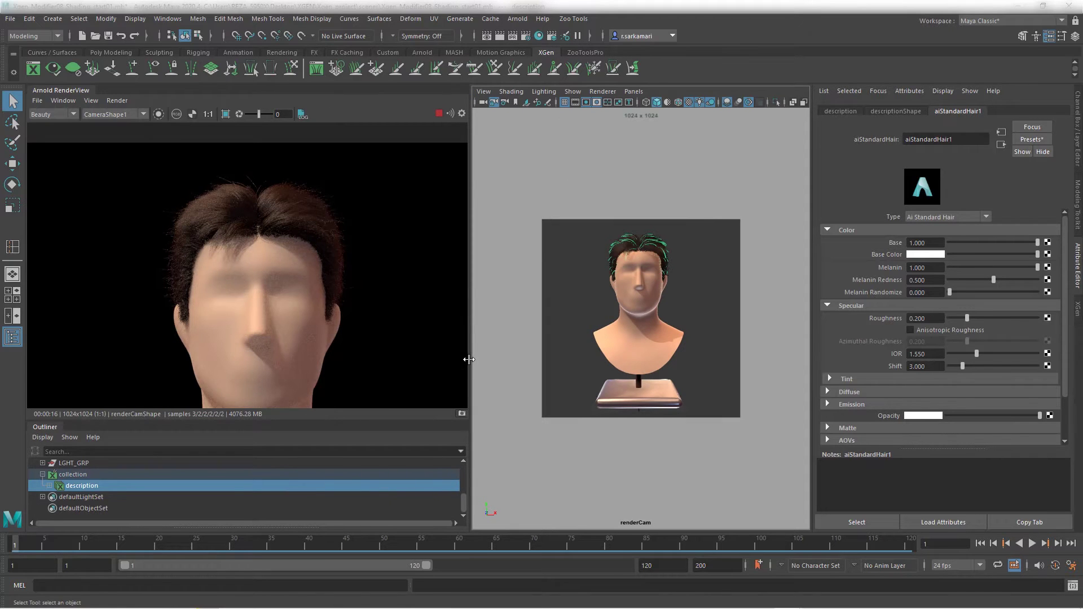
scroll(309, 302, down, 2)
scroll(302, 290, down, 1)
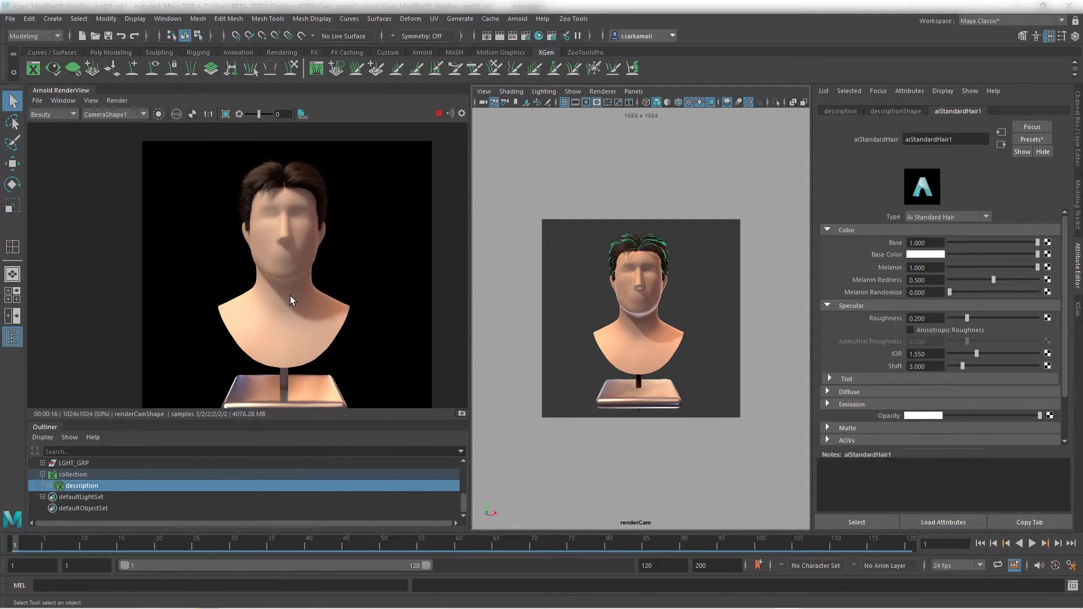
scroll(235, 275, down, 1)
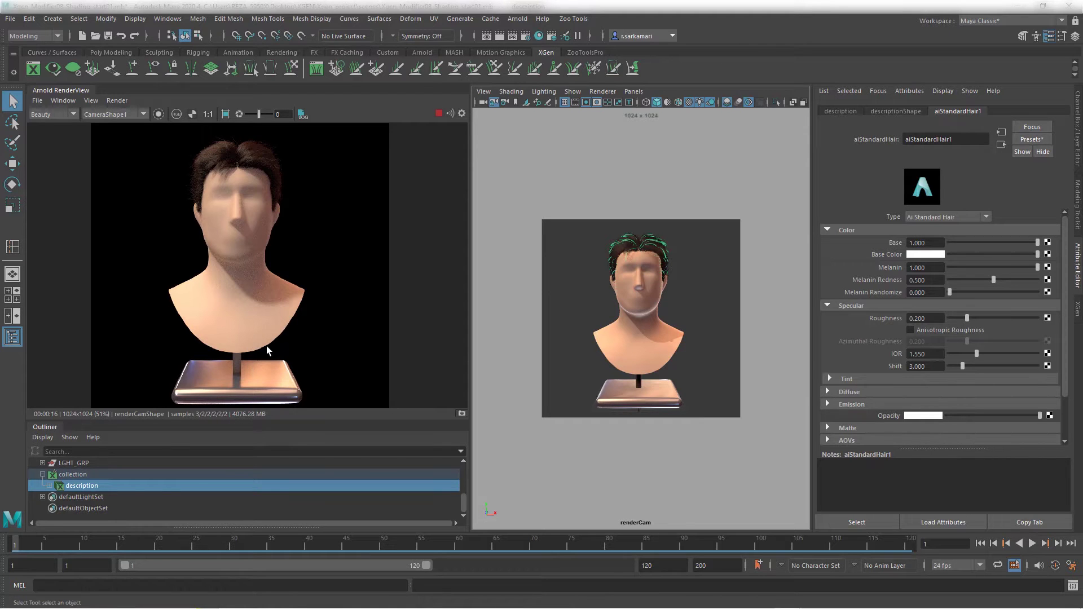
scroll(239, 285, up, 2)
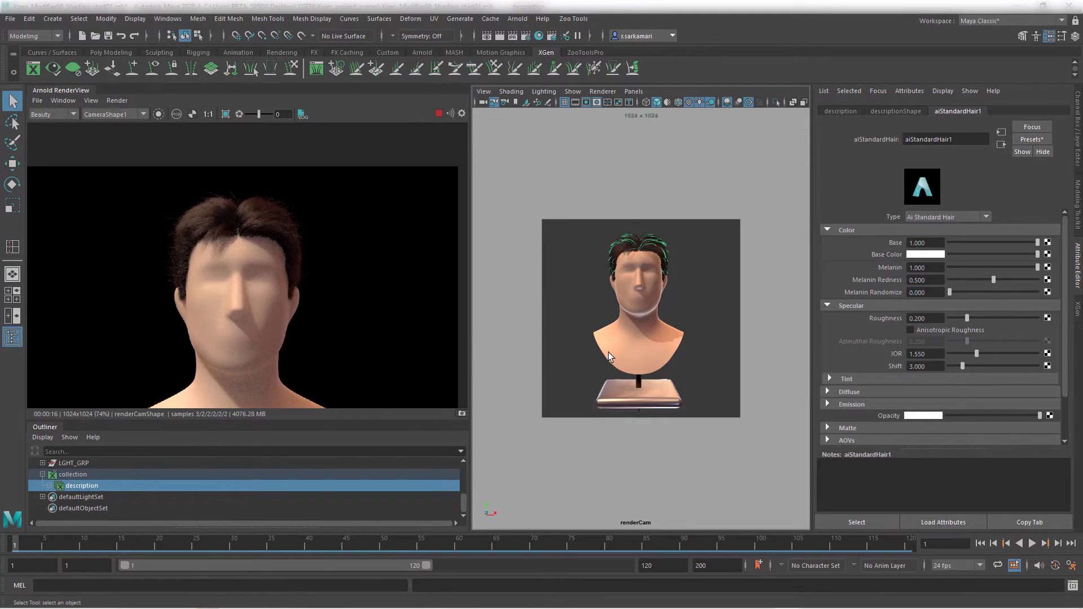
scroll(267, 346, up, 2)
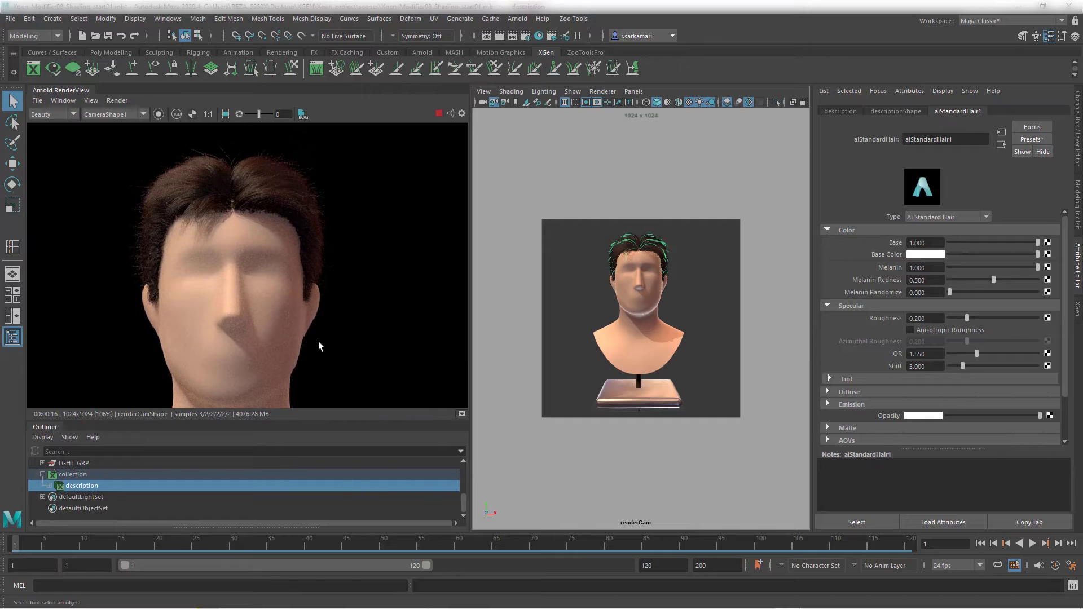
Enable the crop region in the render view and fit it tightly around the hair and upper face.
click(226, 114)
drag(176, 180, 345, 353)
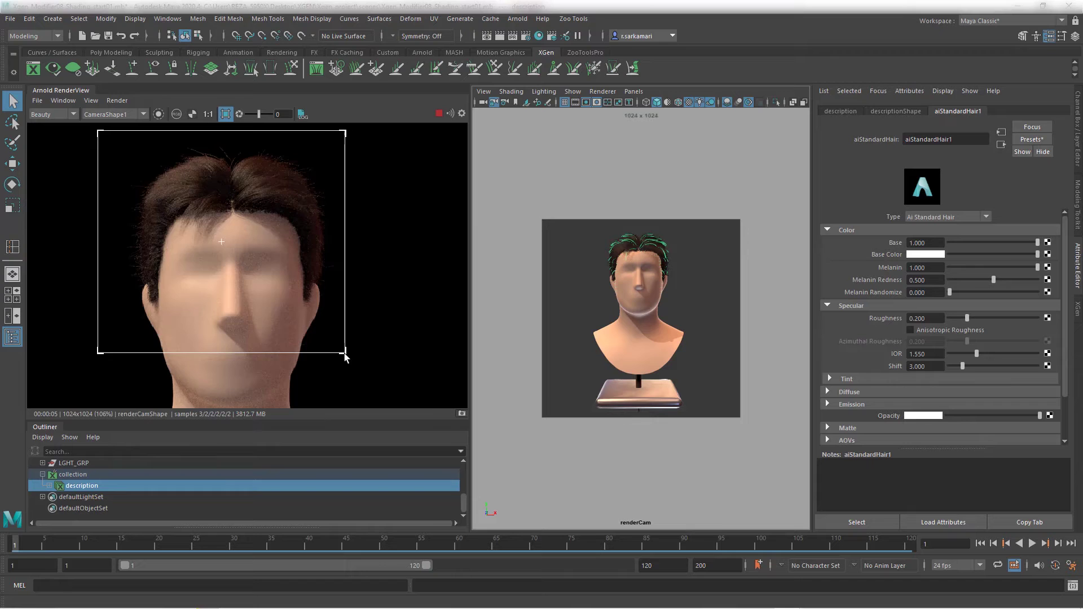
drag(345, 354, 338, 281)
drag(96, 280, 120, 281)
mouse_move(122, 131)
mouse_down()
mouse_move(119, 160)
mouse_move(115, 141)
mouse_up()
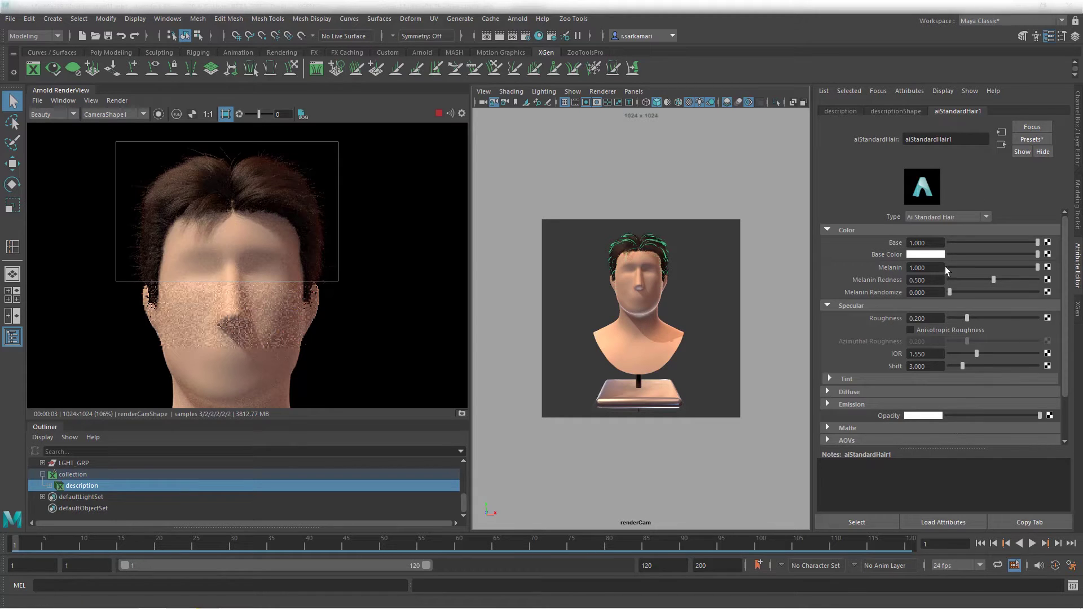
Try the hair shader's Melanin at 0.2 and 0.5, and return it to 1.
click(928, 268)
text(0.2)
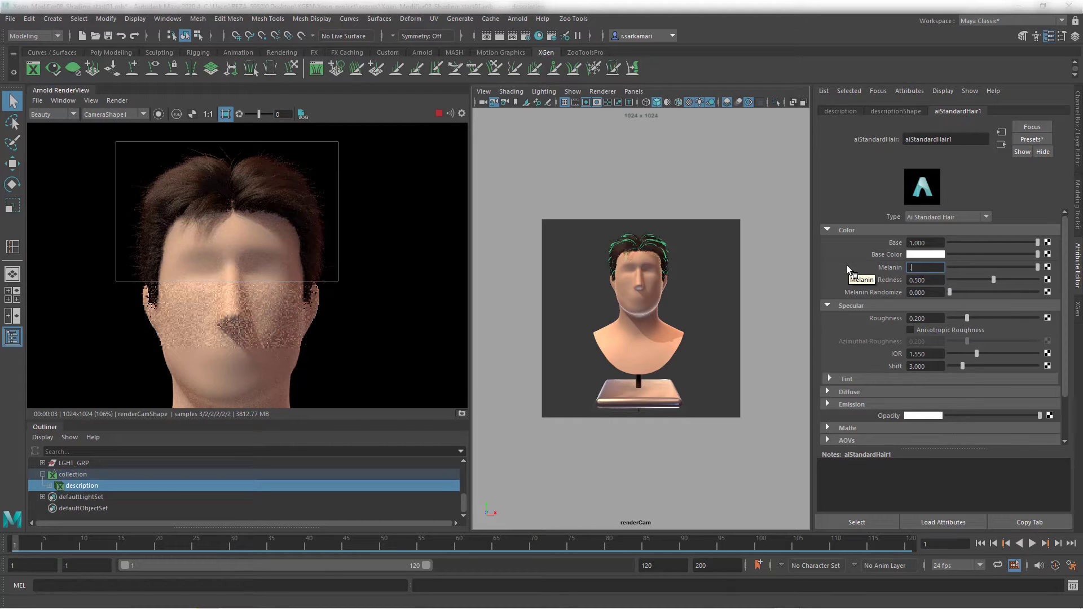
key(Return)
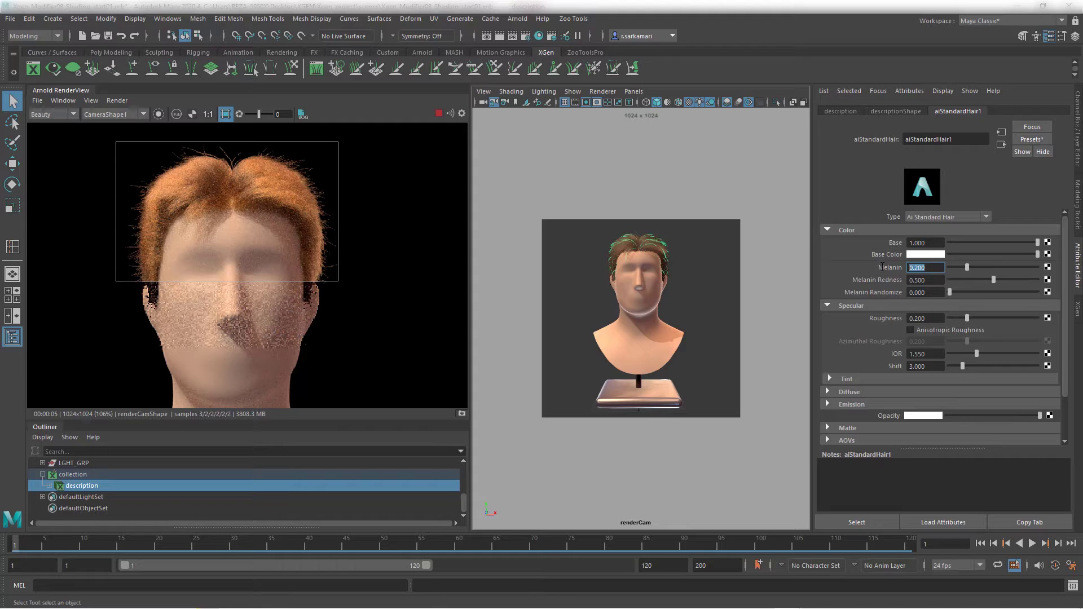
text(0.5)
key(Return)
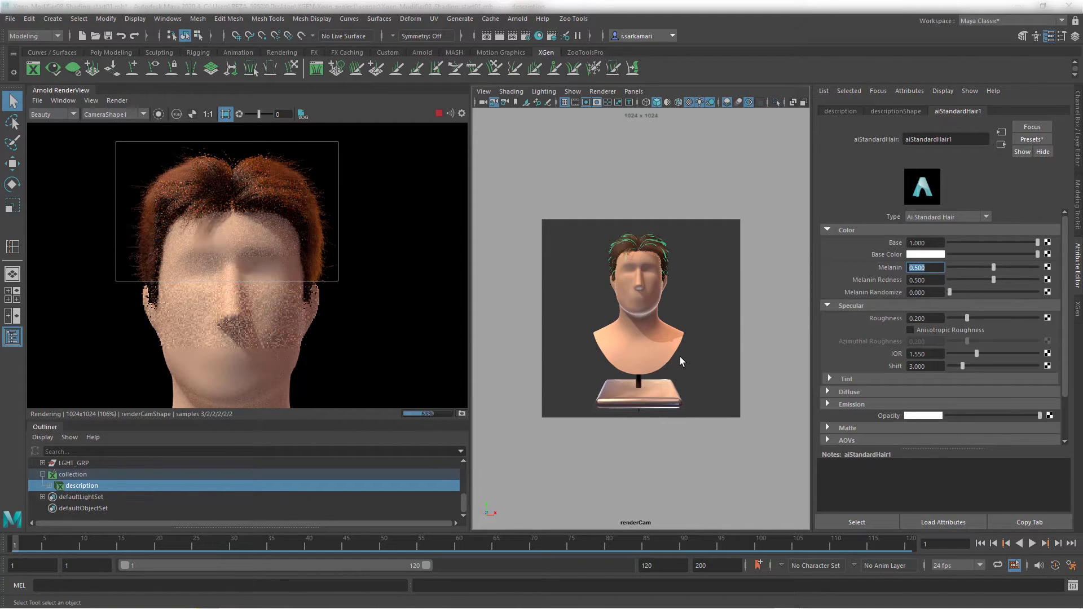
text(1)
key(Return)
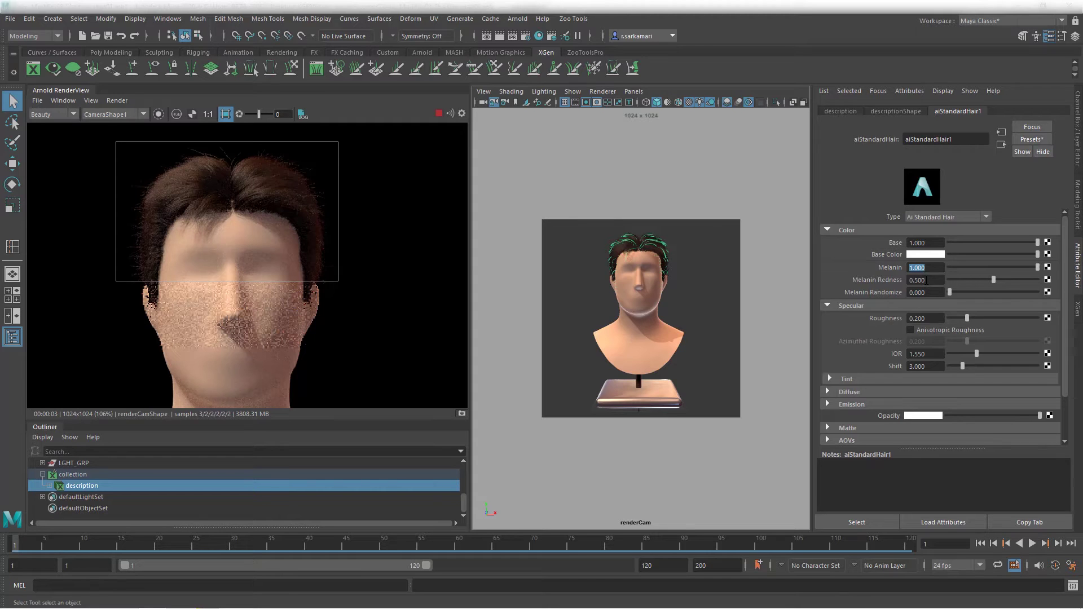
Set the hair shader's Melanin Redness to 0.
double_click(927, 279)
text(0)
key(Return)
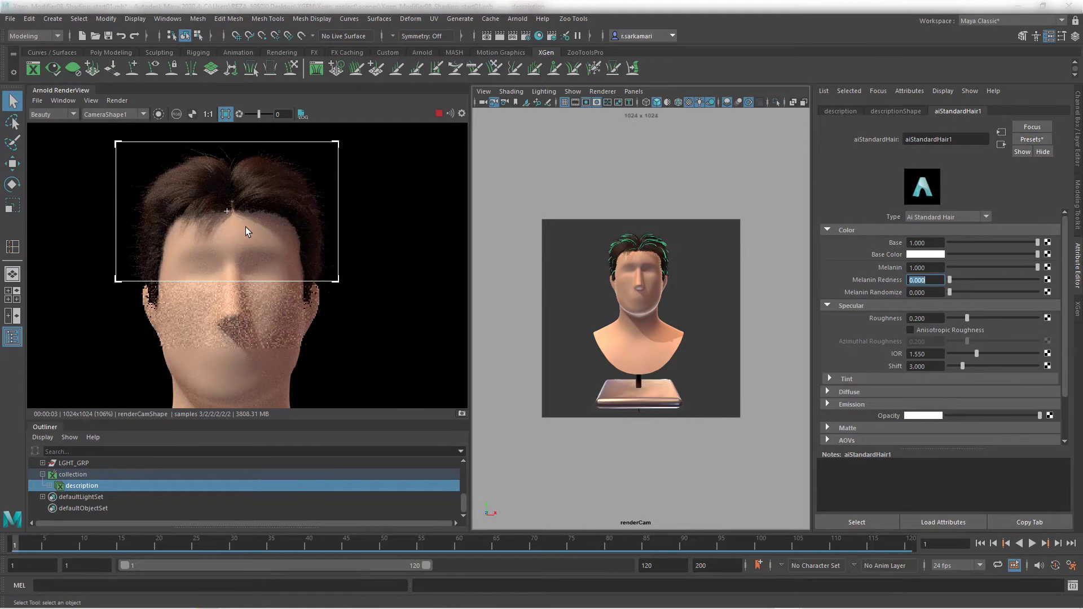
Try Melanin at 0.05 with Melanin Randomize raised to 0.643, and reset Melanin Randomize to 0.
double_click(919, 267)
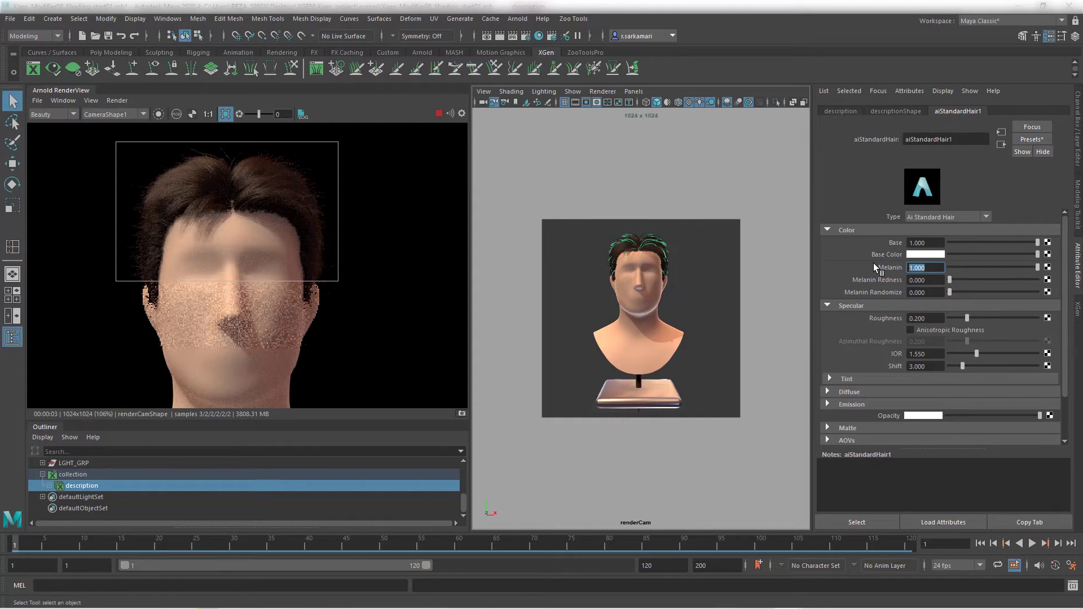
text(0.05)
key(Return)
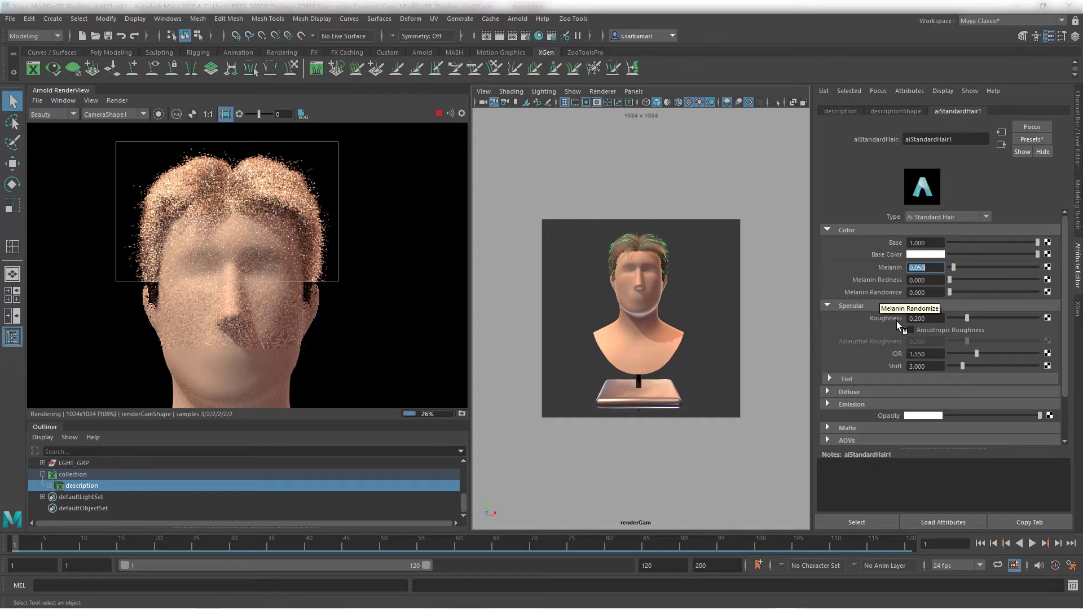
drag(953, 292, 1004, 295)
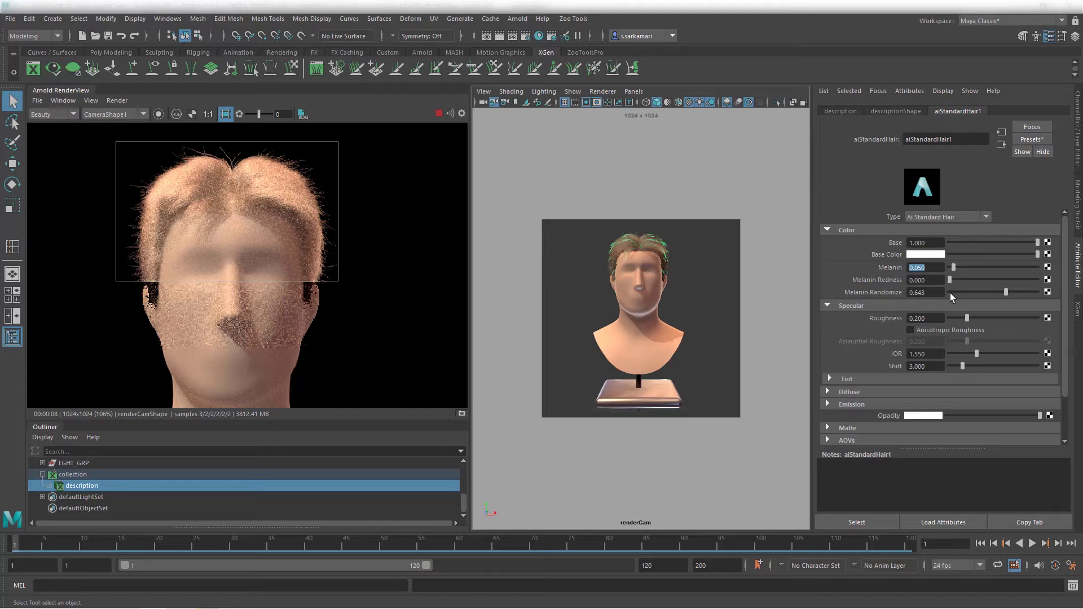
click(950, 293)
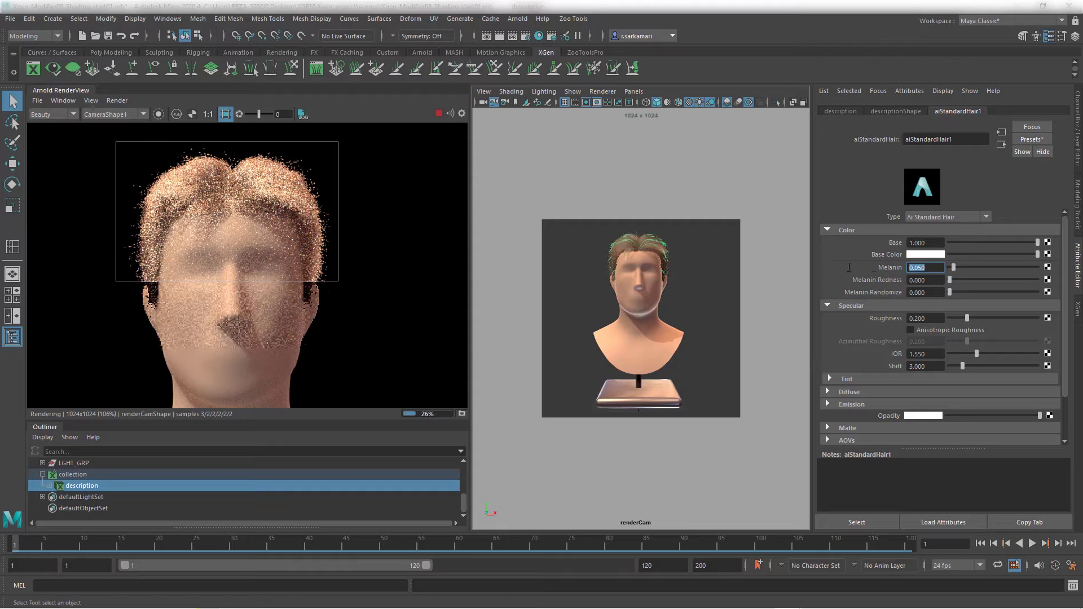
Test the hair shader's Melanin at 0.4, and set it to 0.85 for dark hair.
text(0.4)
key(Return)
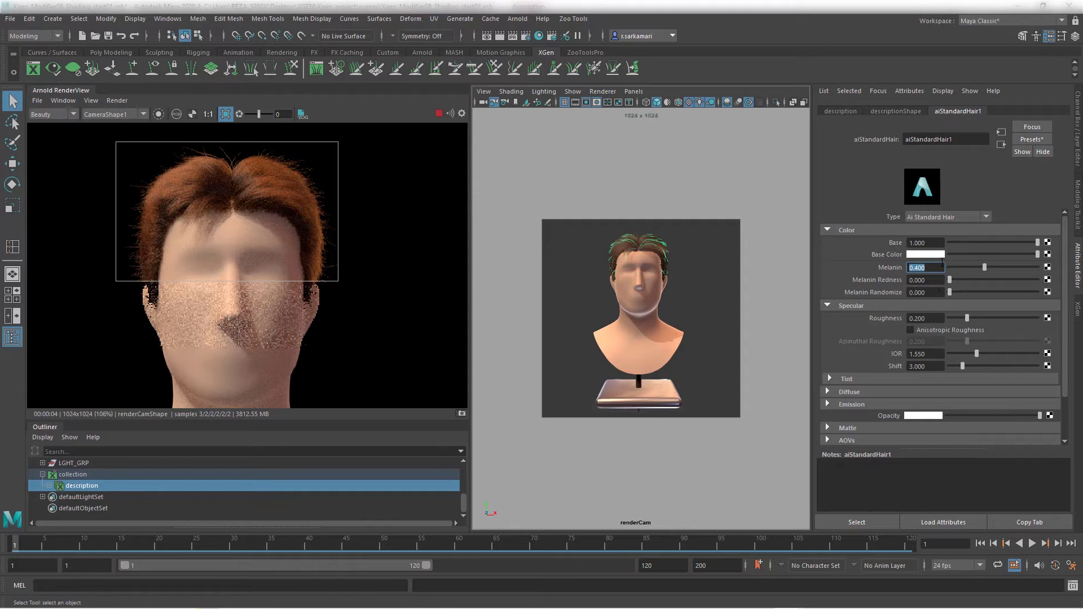
text(0.85)
key(Return)
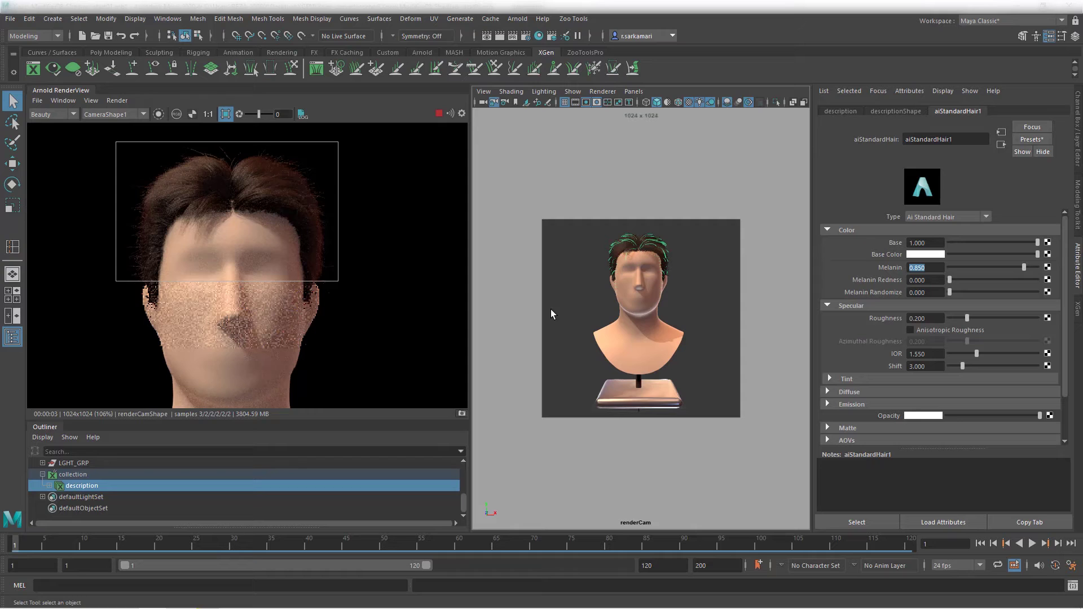
Try specular Roughness values of 0, 0.5 and 0.25 on the hair shader, and return it to 0.2.
click(925, 319)
text(0)
key(Return)
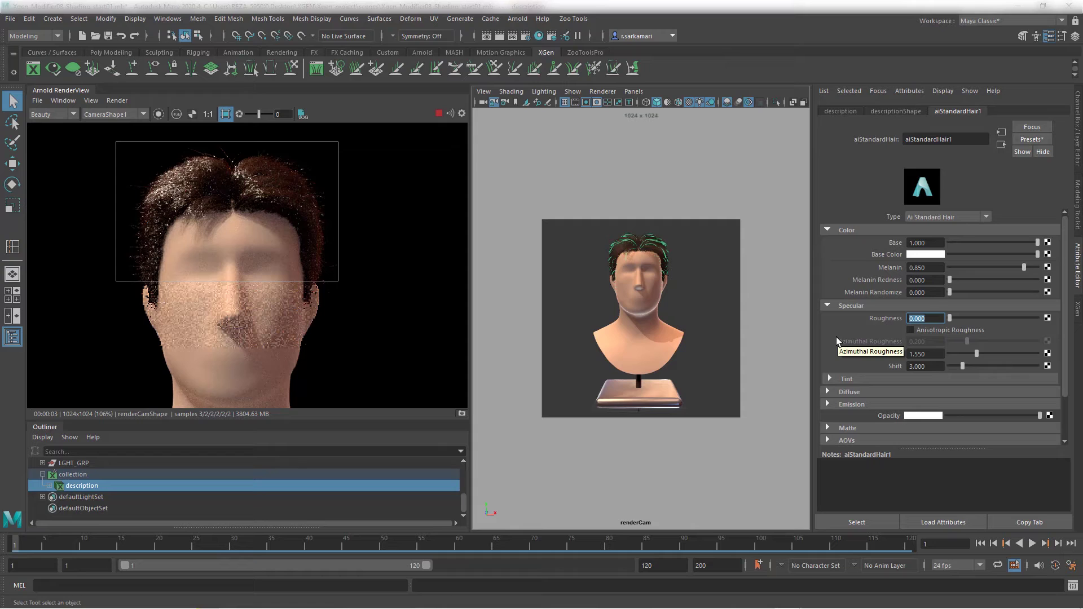
text(0.5)
key(Return)
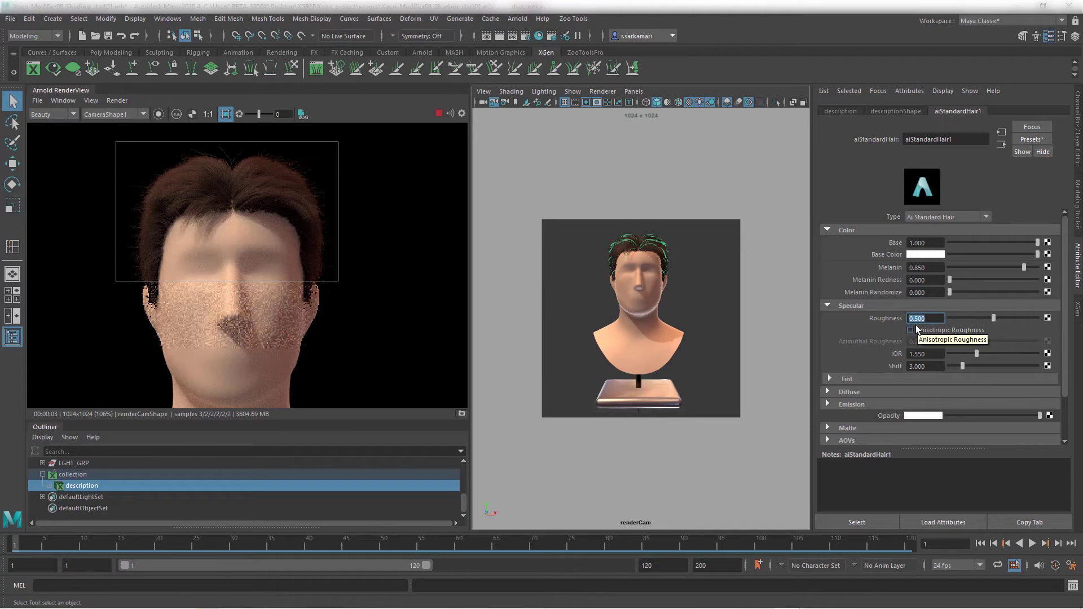
text(.25)
key(Return)
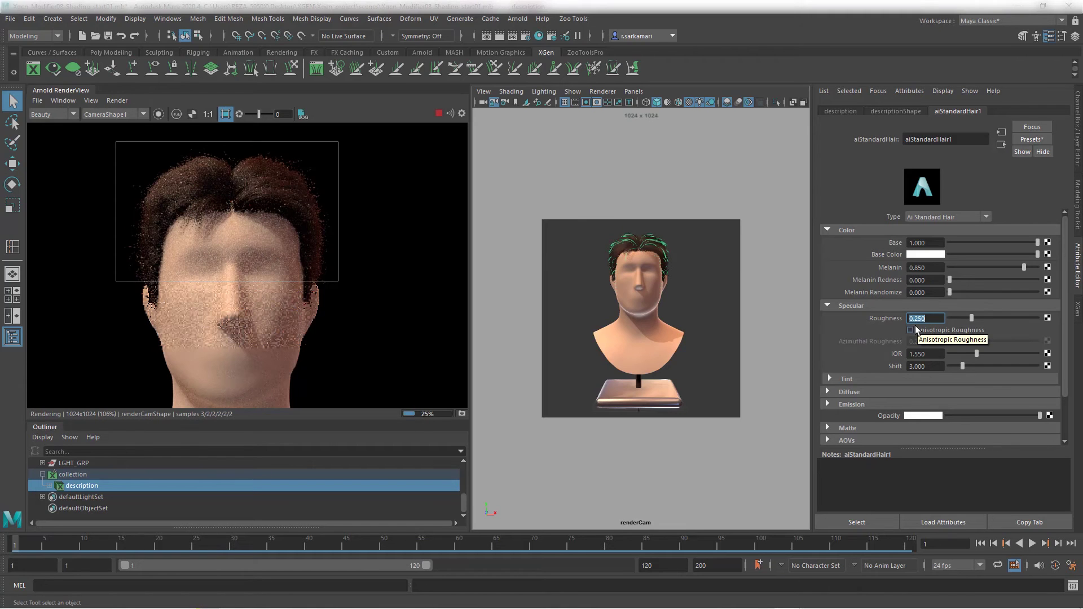
text(.2)
key(Return)
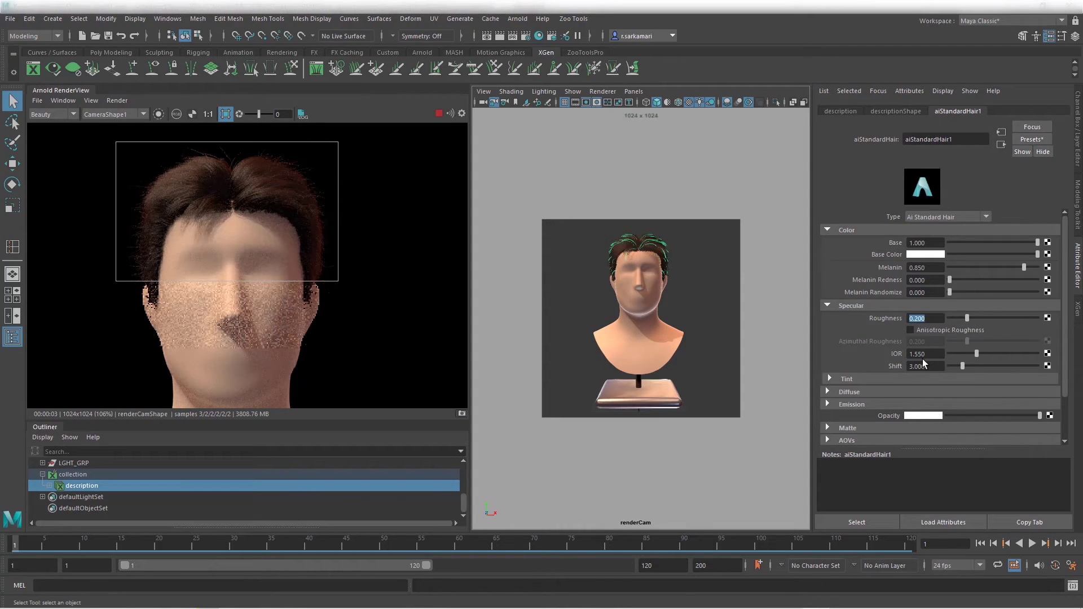
Test the specular IOR at 5, and settle on an IOR of 4 with Melanin at 0.8.
key(Tab)
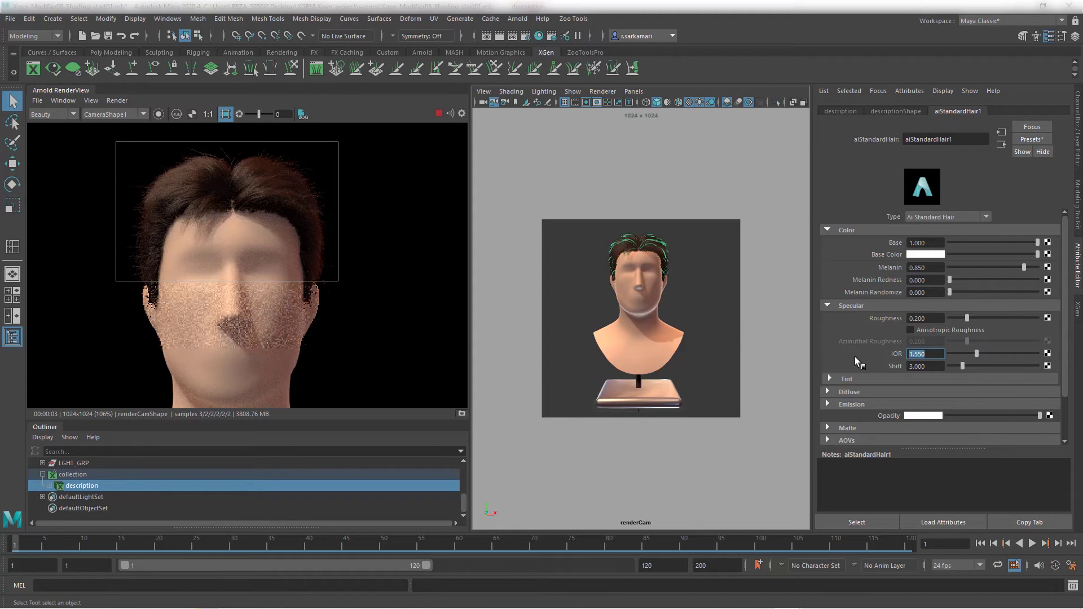
text(5)
key(Return)
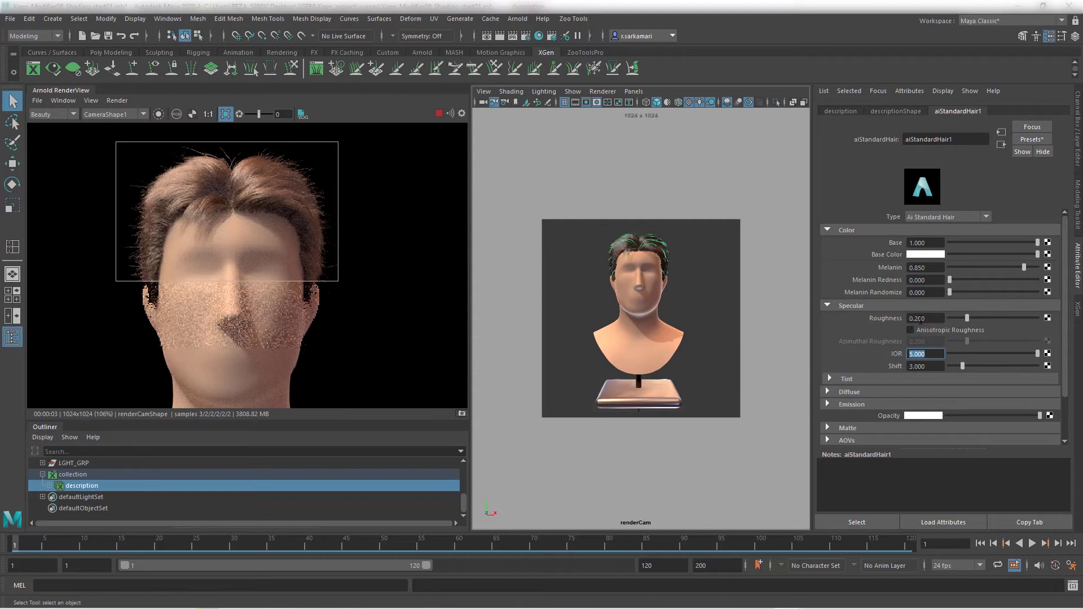
drag(915, 319, 938, 328)
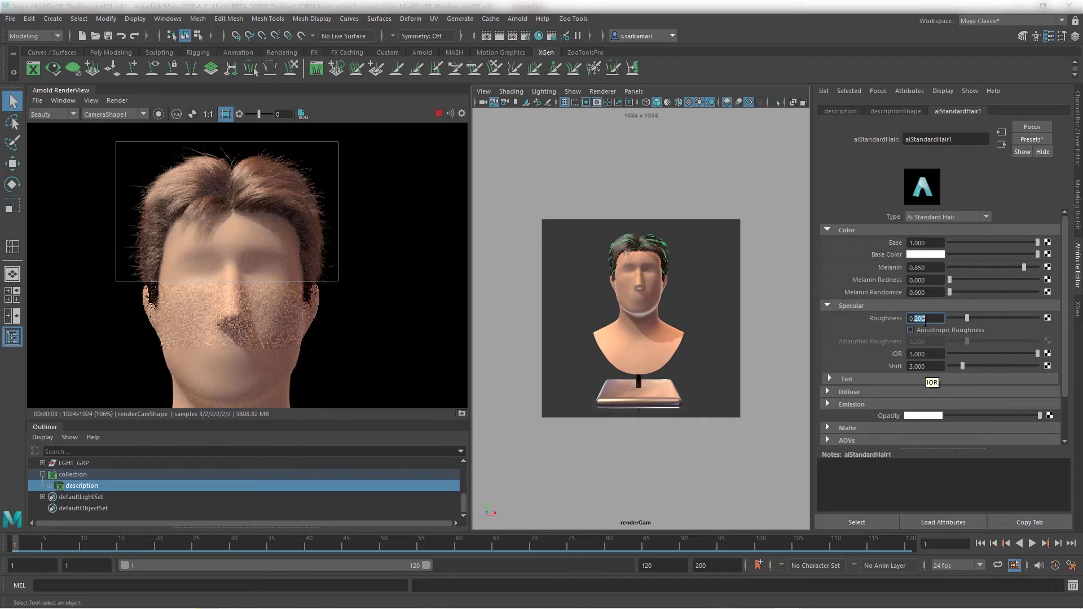
key(ctrl+z)
key(ctrl+z)
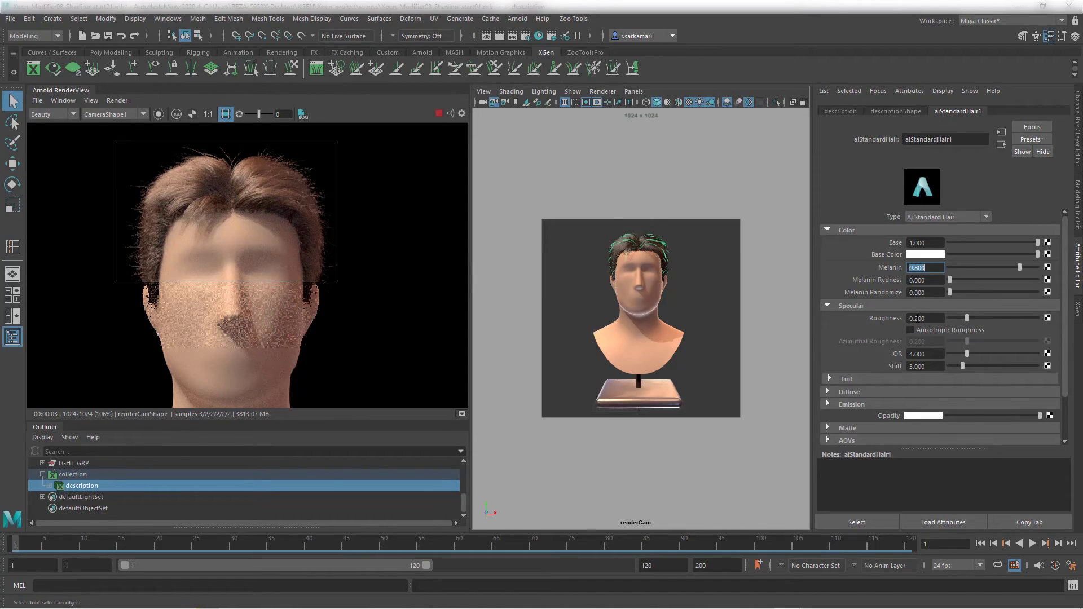
Set the hair shader's specular Roughness to 0.15.
double_click(919, 319)
text(150)
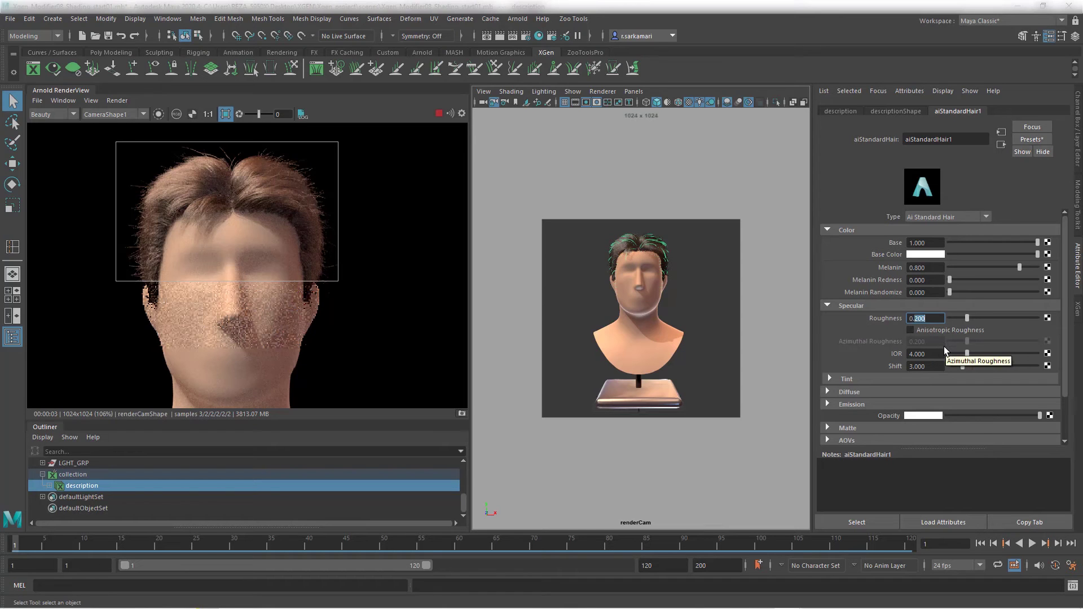
key(Return)
Raise the hair shader's Diffuse weight to 1 and change its Diffuse Color to pure green.
click(945, 391)
scroll(945, 391, down, 3)
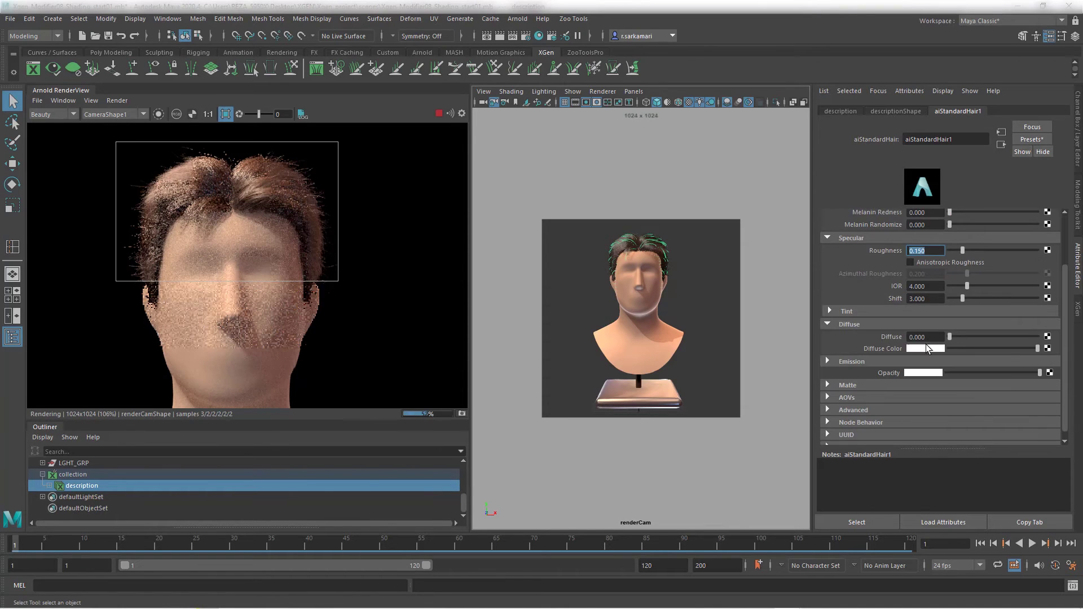
drag(950, 337, 1038, 337)
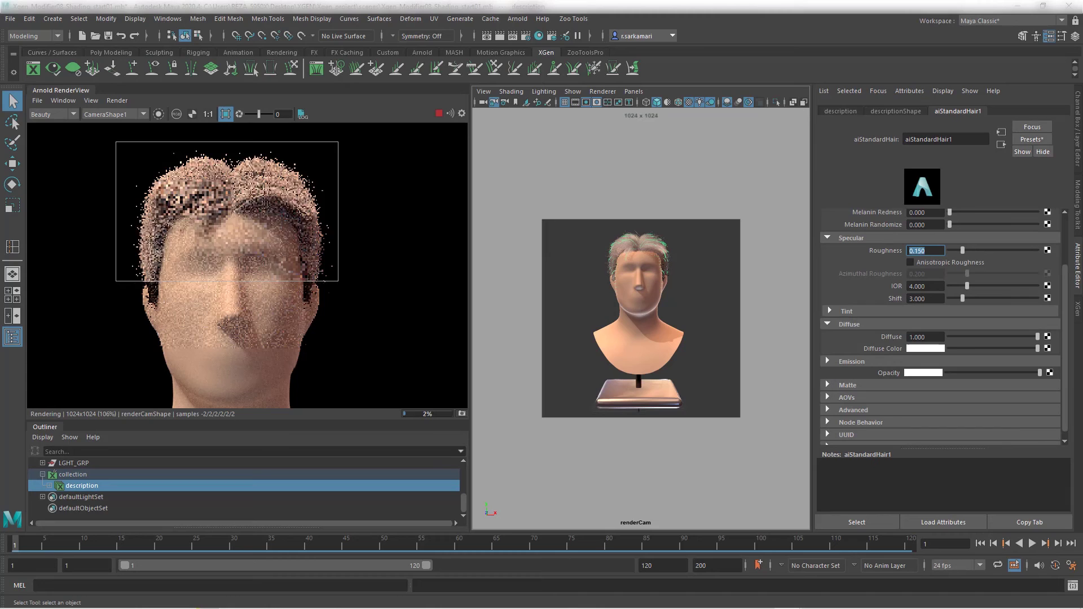
click(925, 348)
click(862, 343)
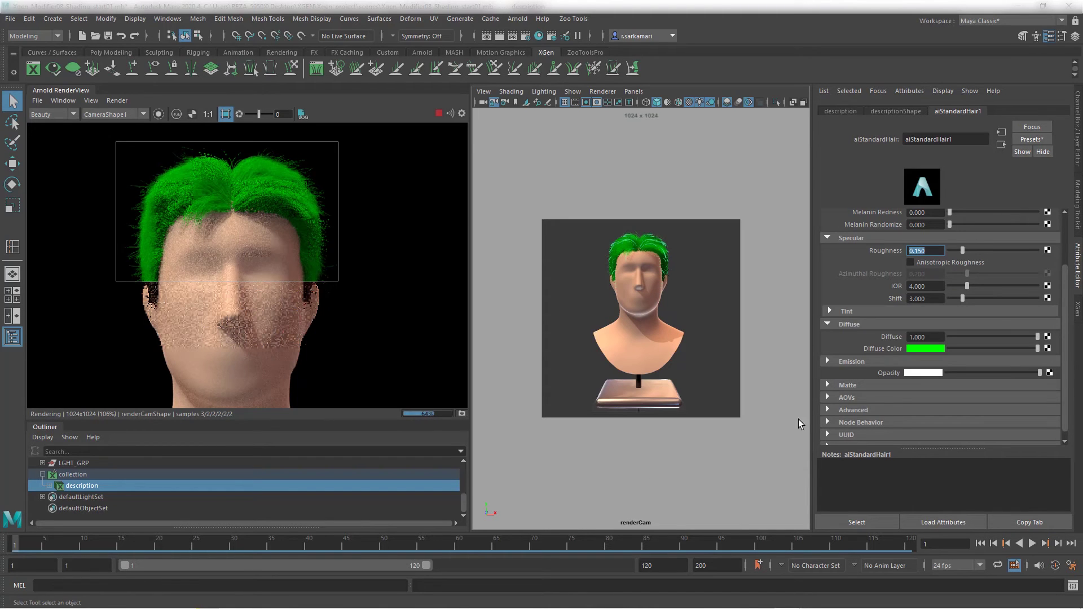
Reduce the hair's Diffuse weight to 0.455, and lower it further to 0.3.
click(988, 336)
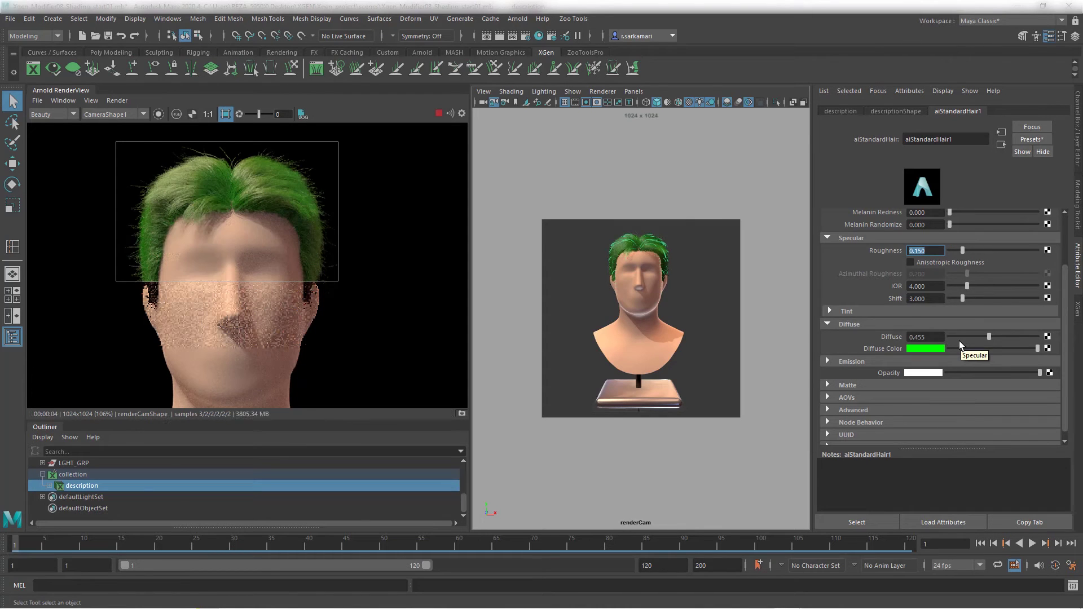
double_click(917, 337)
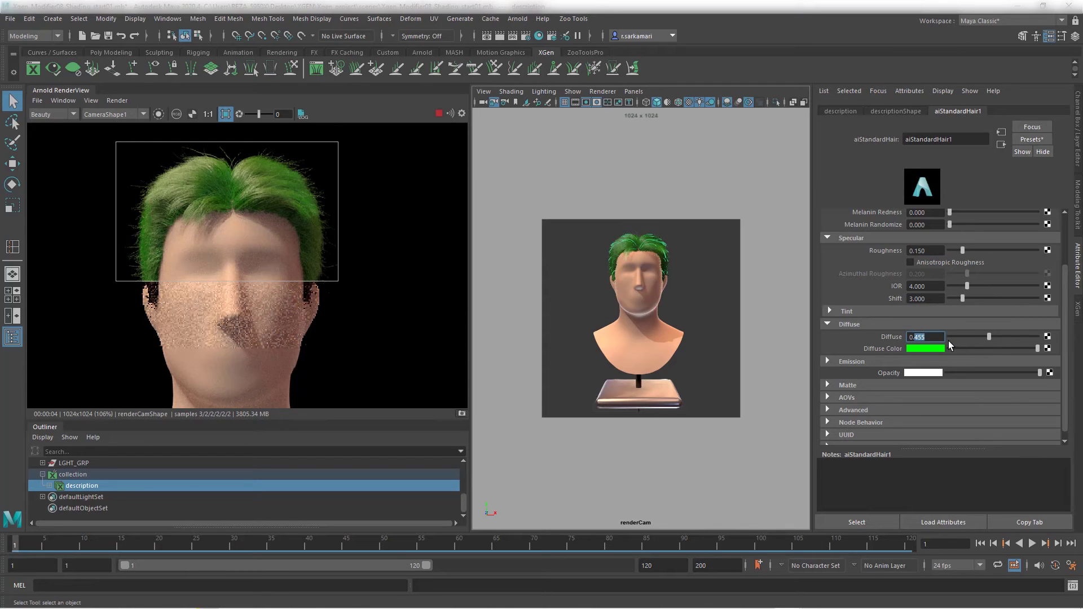
text(3)
key(Return)
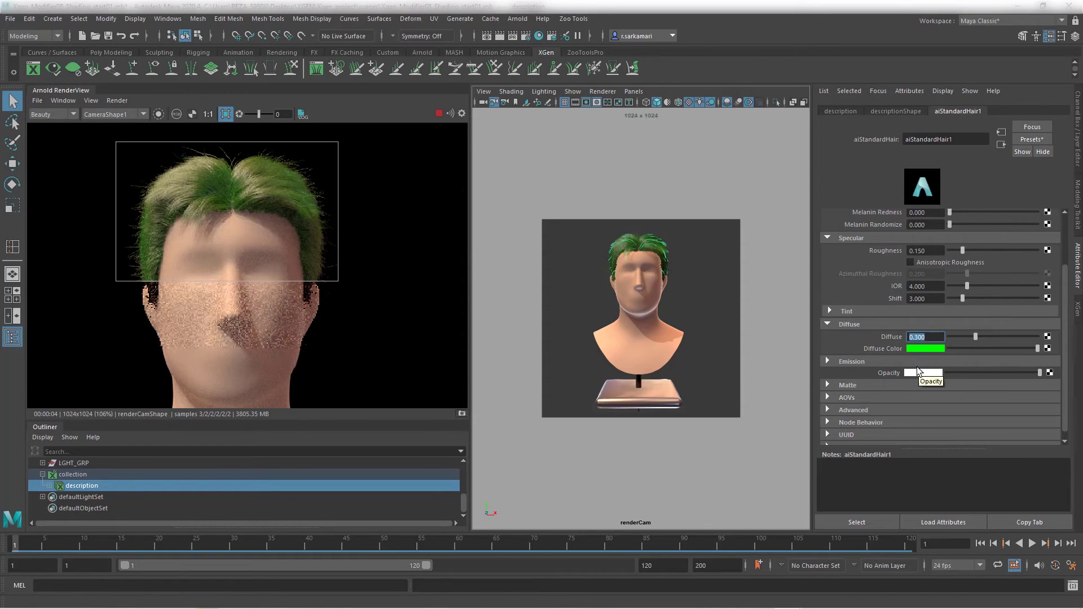
Change the hair shader's Diffuse Color to magenta and darken it slightly by lowering its brightness value.
click(912, 346)
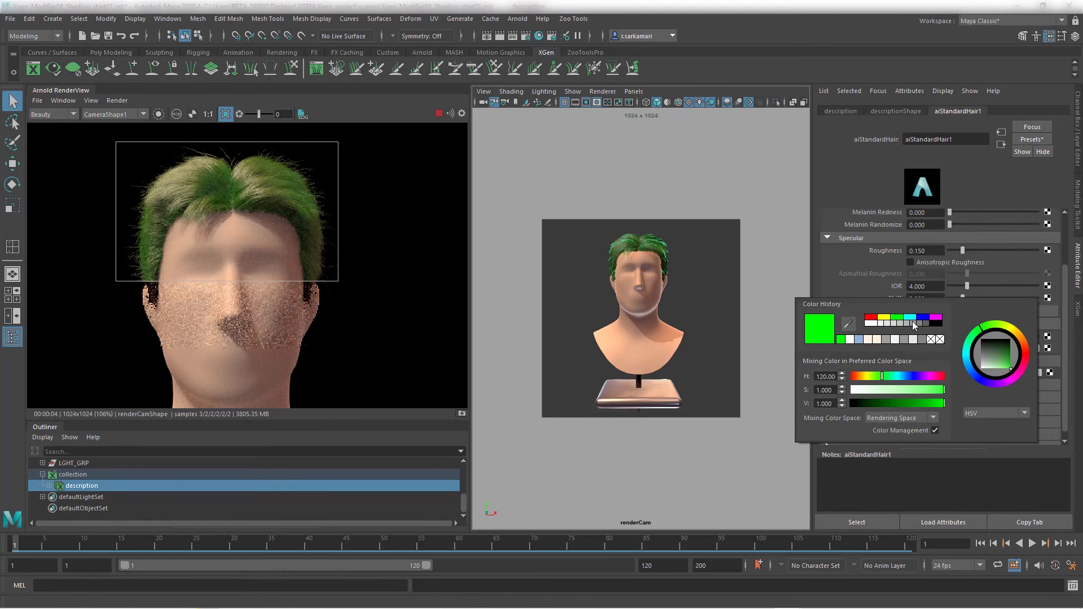
click(935, 317)
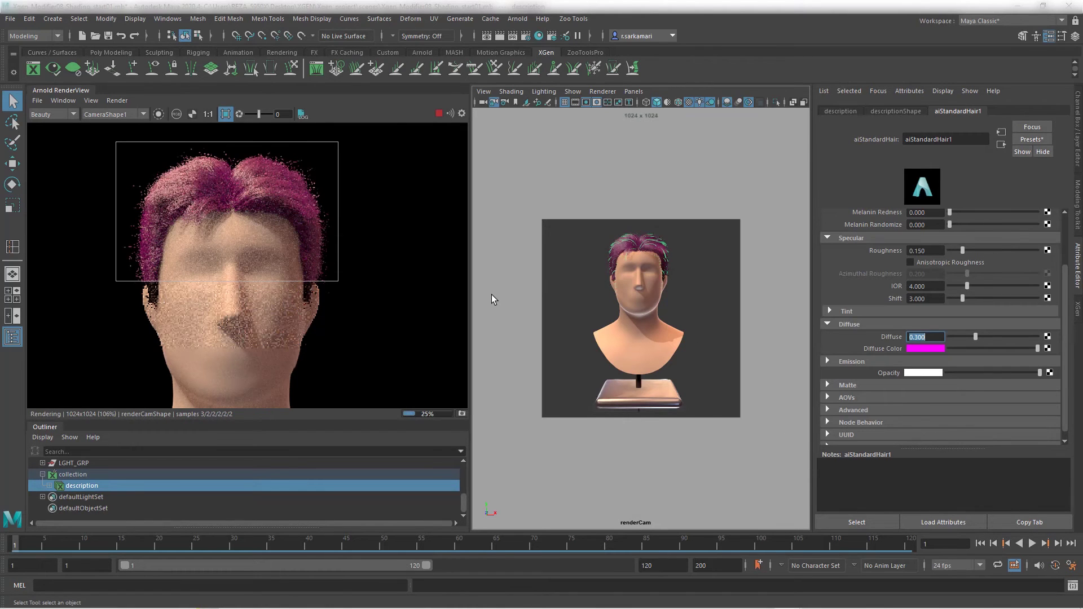
click(920, 348)
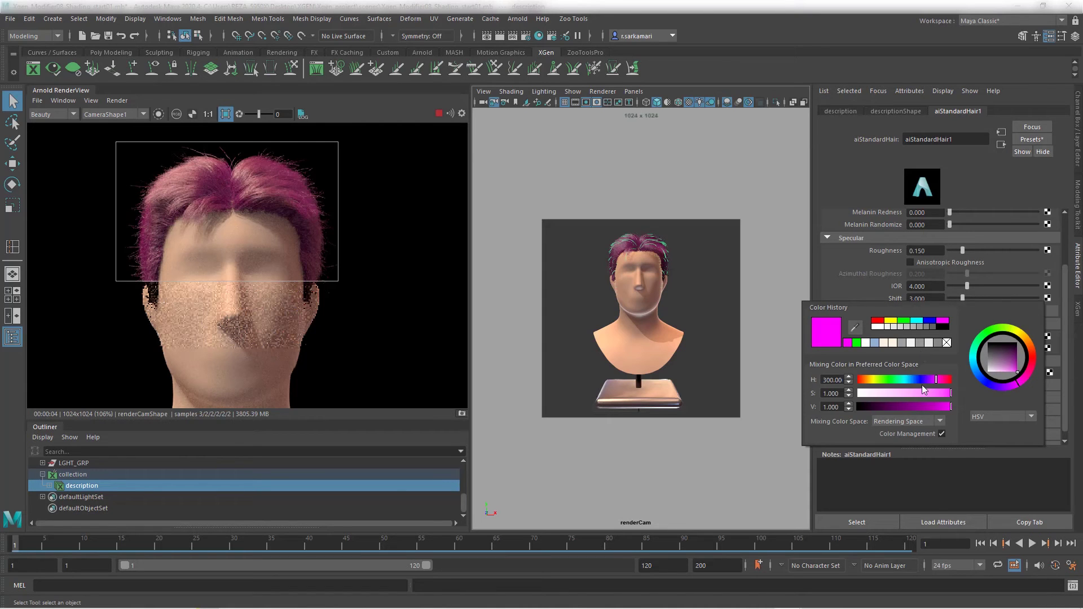
click(924, 406)
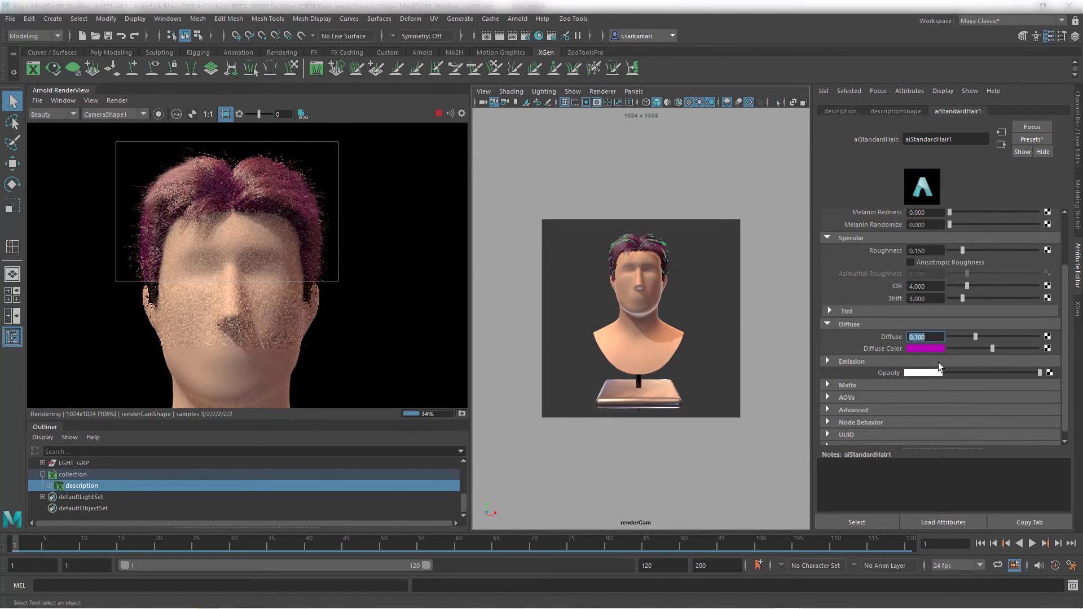
click(932, 348)
click(963, 432)
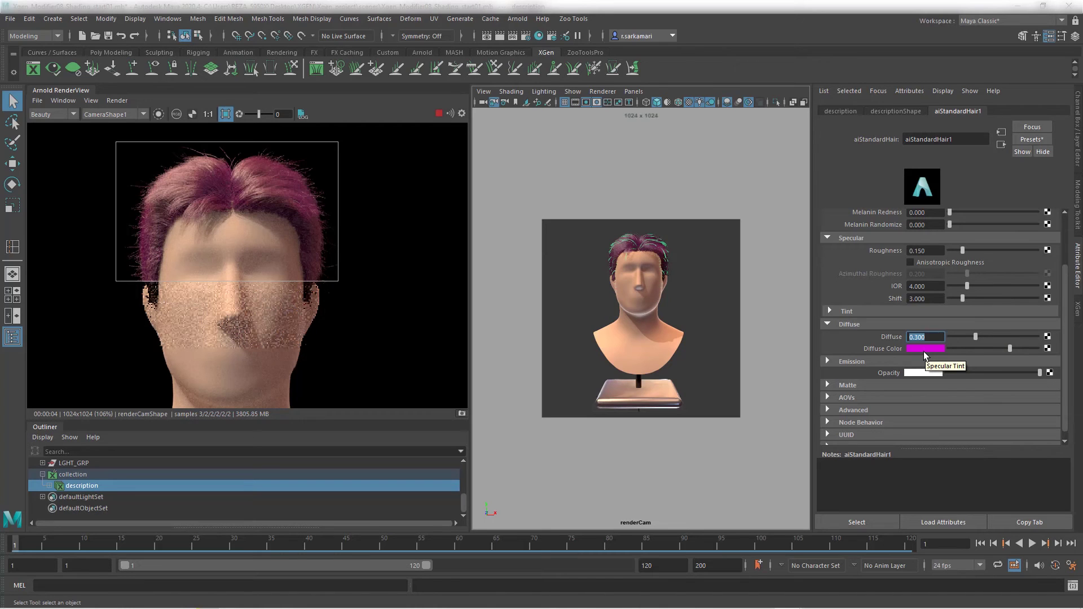
Set the hair's Diffuse weight to 0 and change its Specular Tint to a light pink.
text(0)
key(Return)
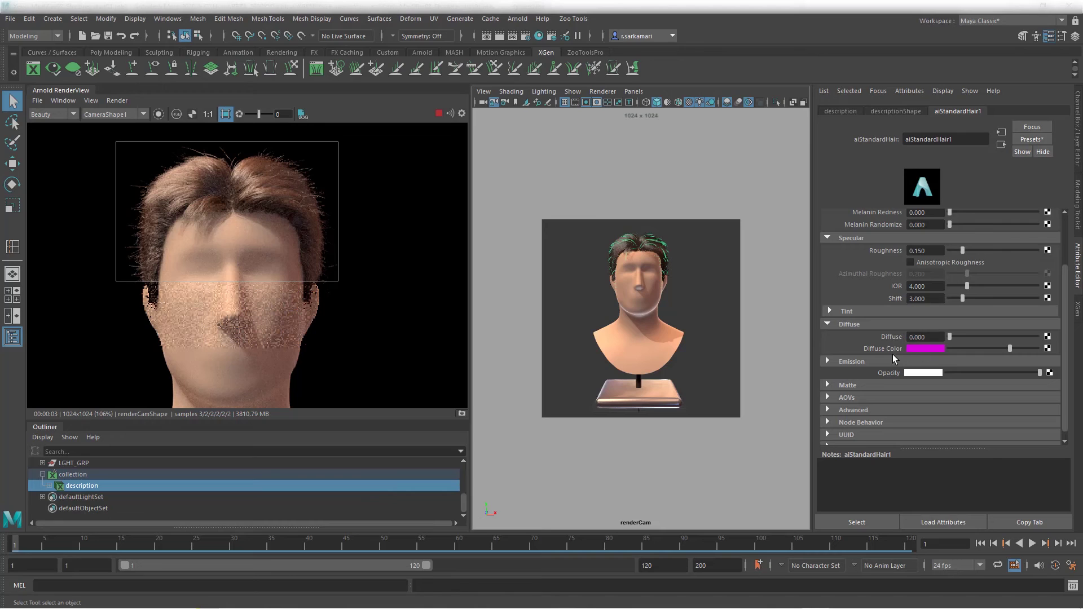
click(848, 313)
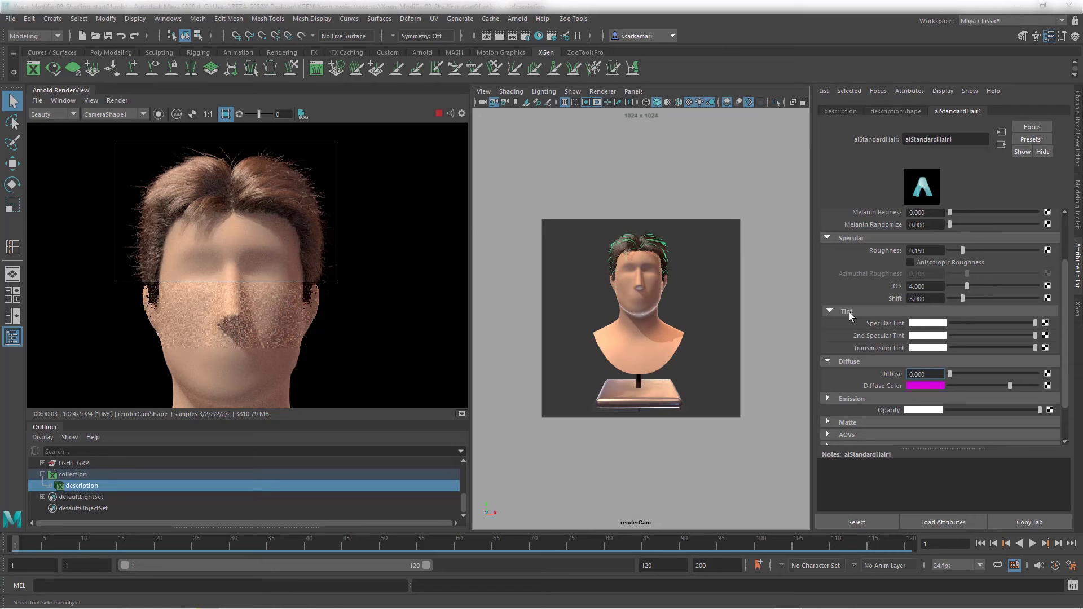
click(933, 324)
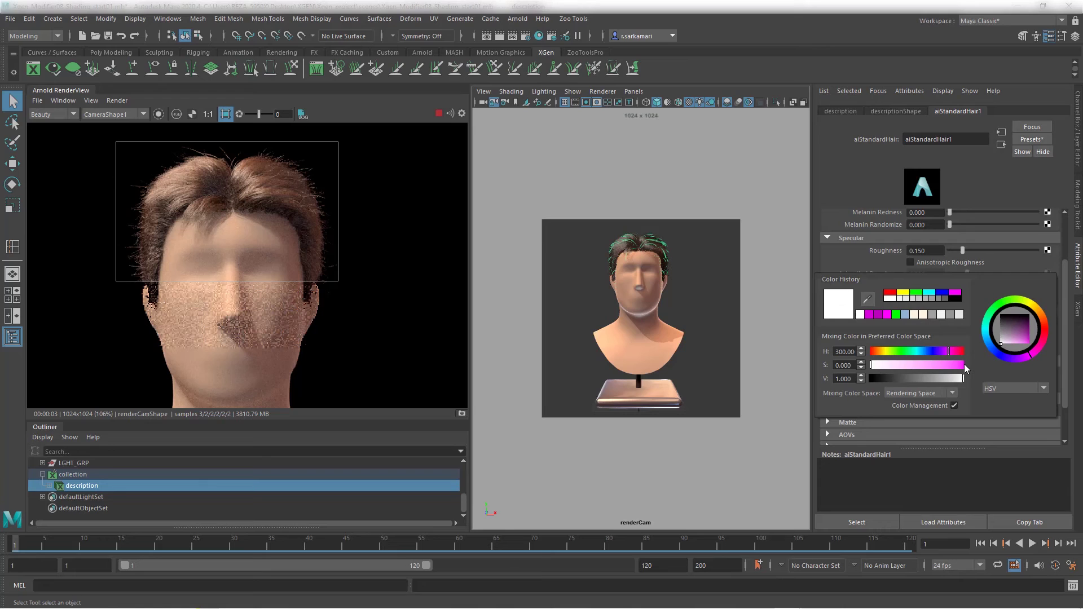
click(904, 364)
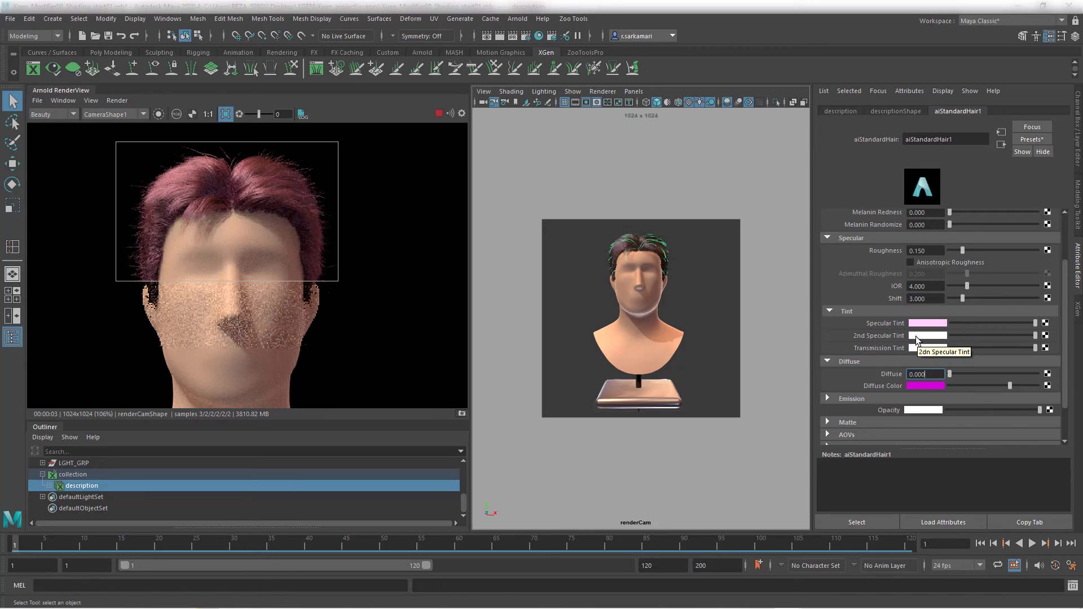
Change the hair shader's 2nd Specular Tint to a dark purple.
click(916, 336)
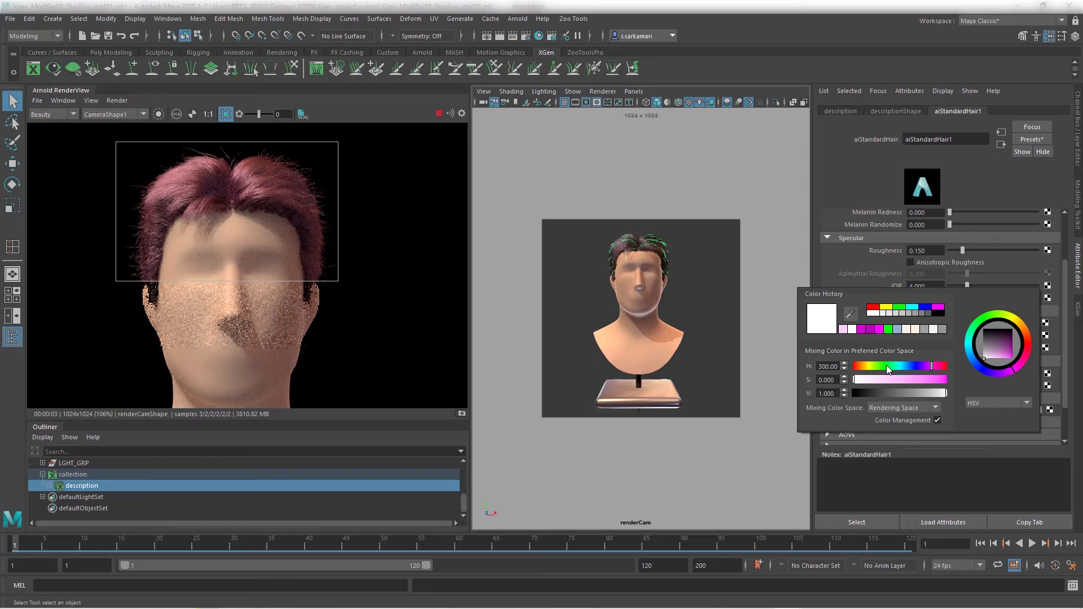
click(921, 380)
click(907, 392)
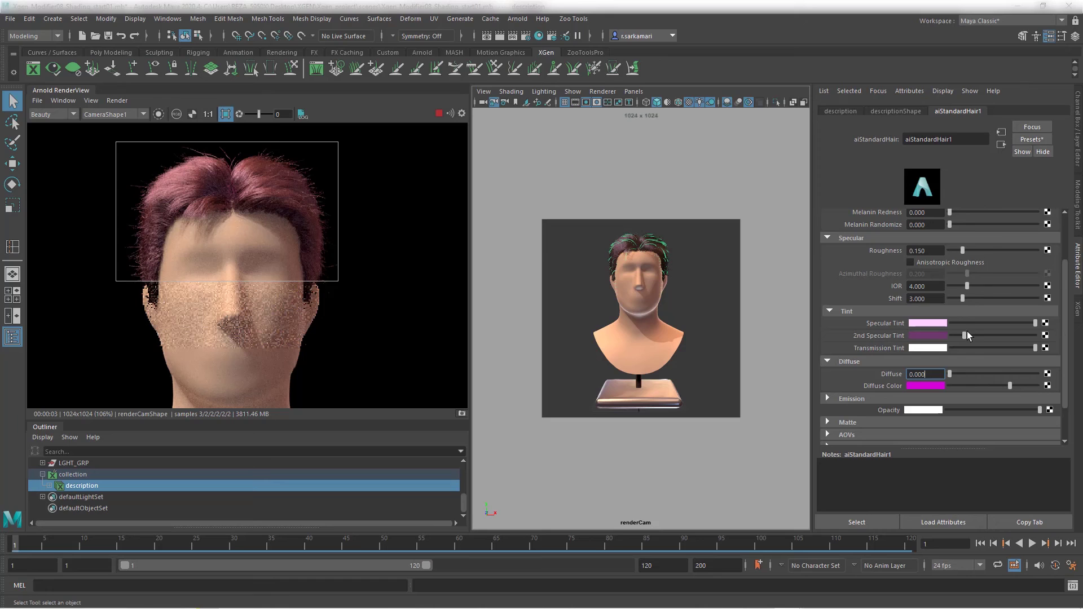
Return the Specular Tint and 2nd Specular Tint to white, and set the Diffuse weight to 0.3.
drag(974, 326, 1035, 324)
drag(965, 336, 1035, 336)
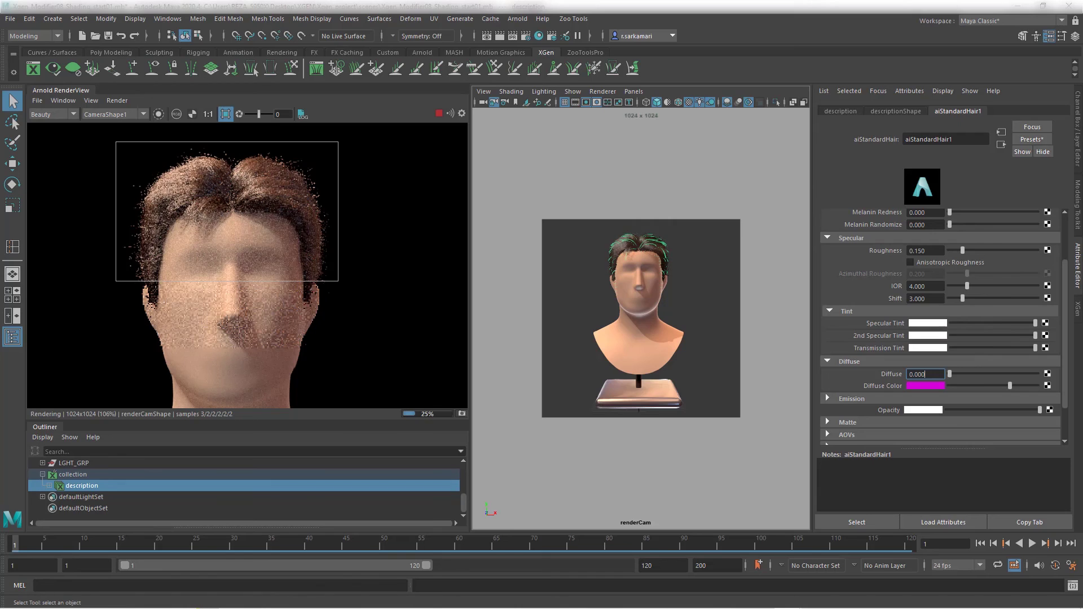
text(0.3)
key(Return)
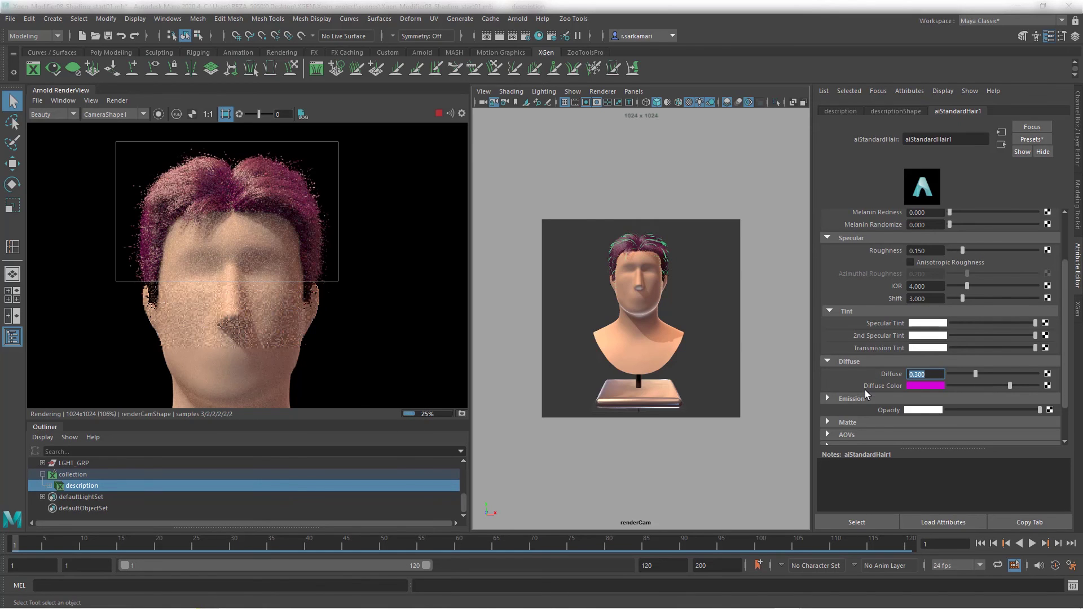